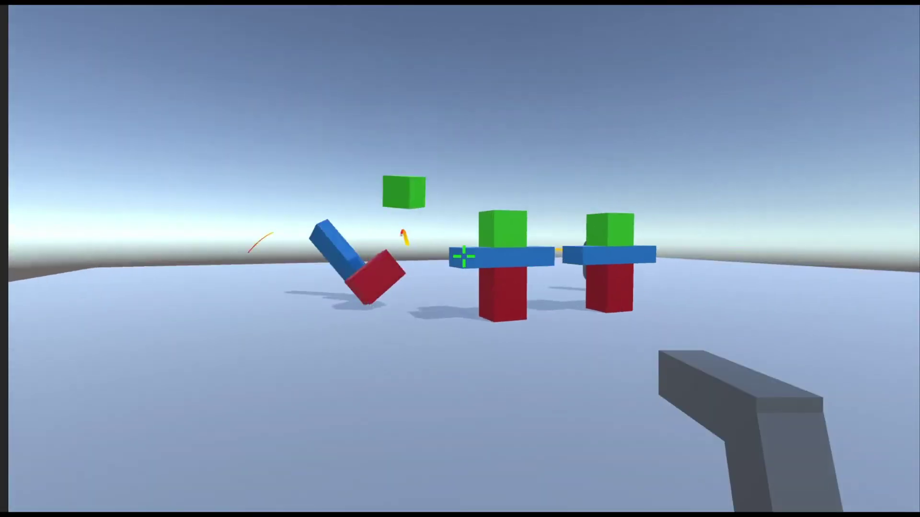
Play-test the finished shooter by aiming down sights, firing at the coloured block stacks and jumping around the map
right_click(464, 256)
click(463, 256)
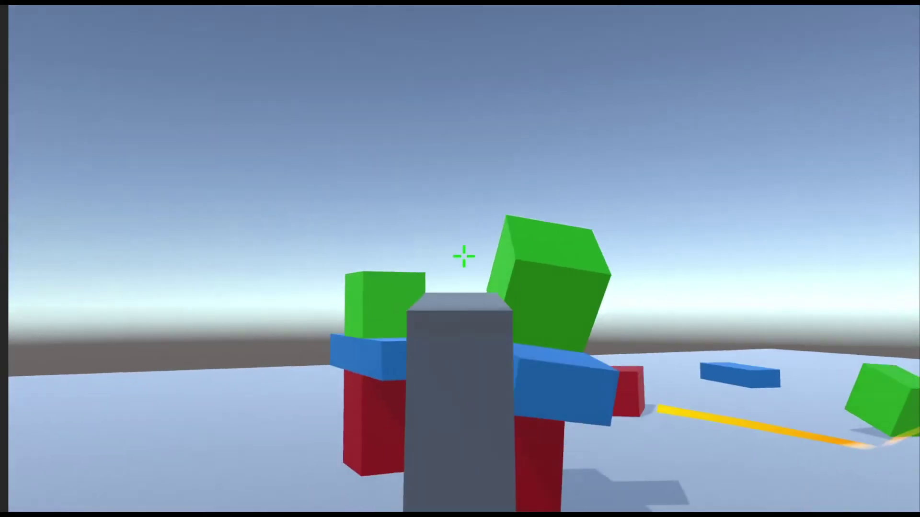
right_click(464, 256)
click(464, 256)
click(463, 256)
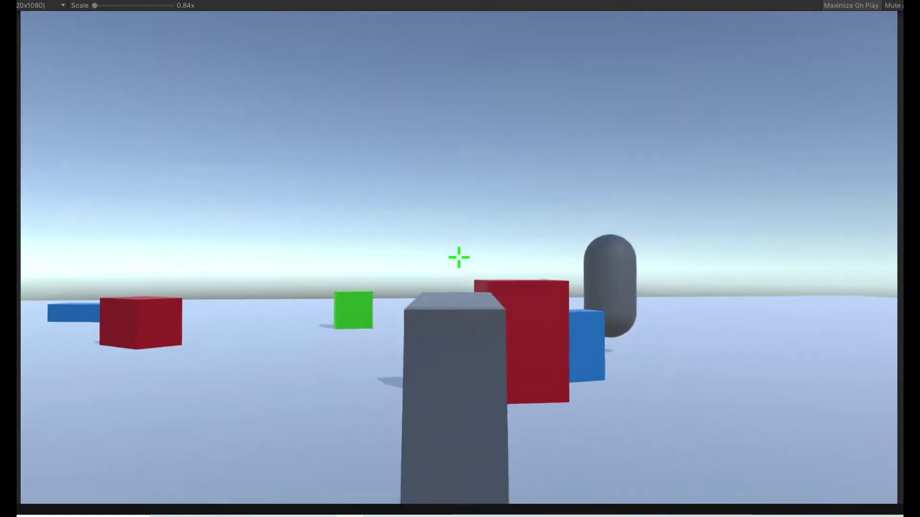
click(463, 256)
right_click(464, 256)
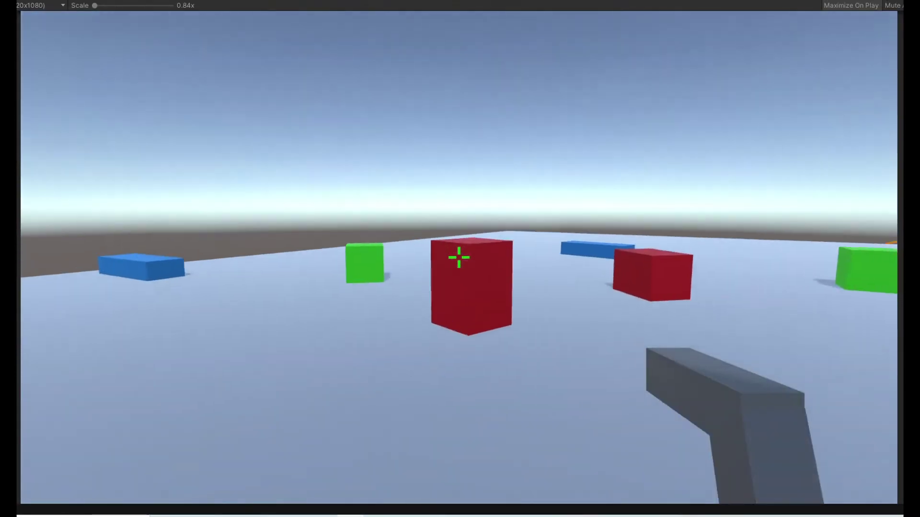
click(459, 258)
right_click(458, 258)
click(458, 257)
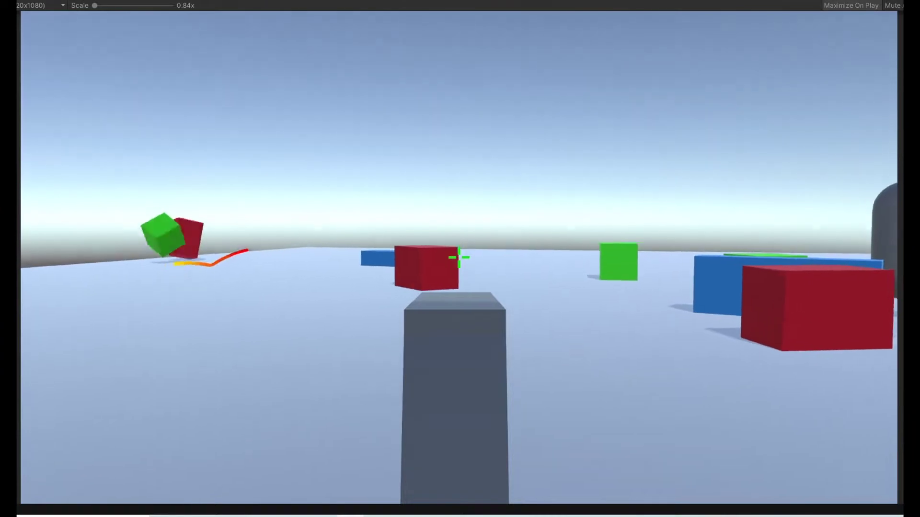
click(459, 257)
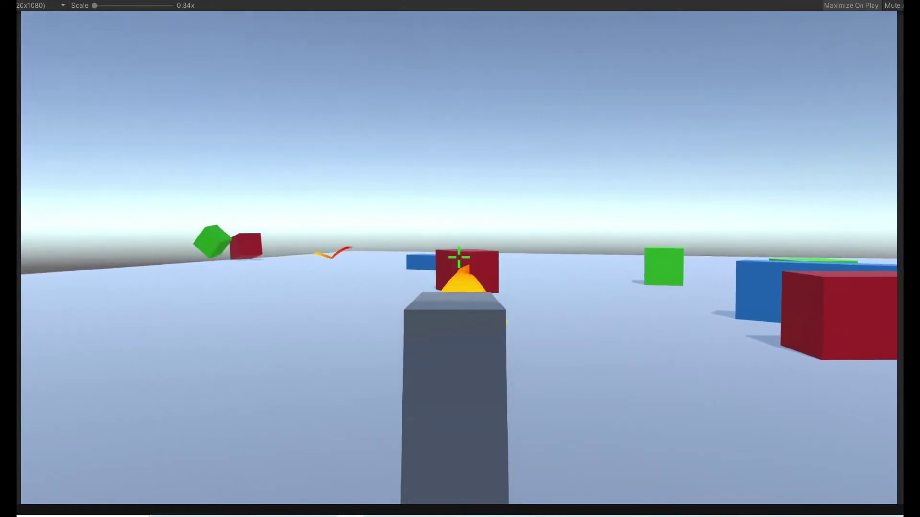
right_click(459, 258)
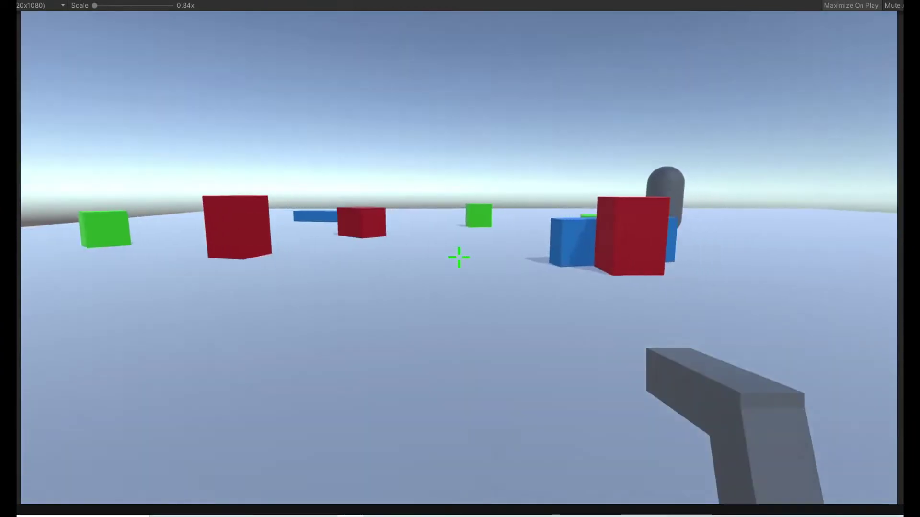
right_click(458, 258)
key(space)
click(459, 257)
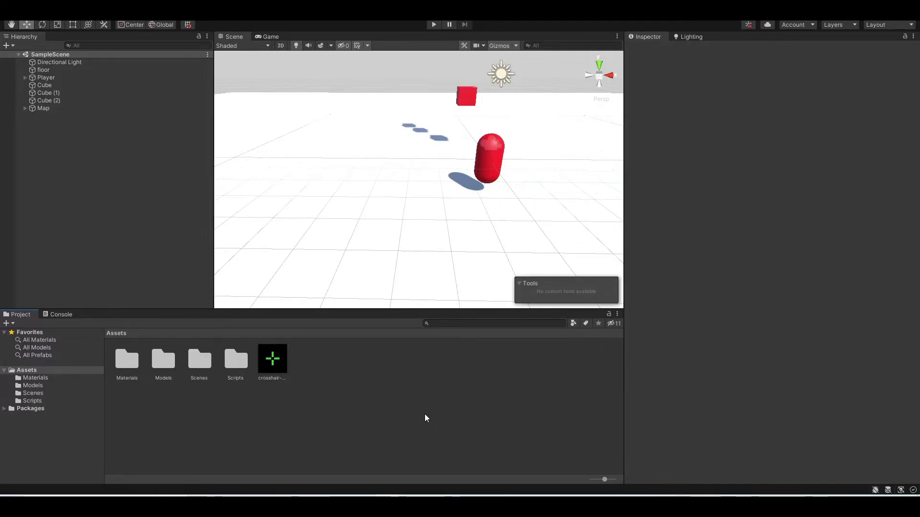
Change the crosshair image's texture type to Sprite (2D and UI) and apply the import settings
click(281, 359)
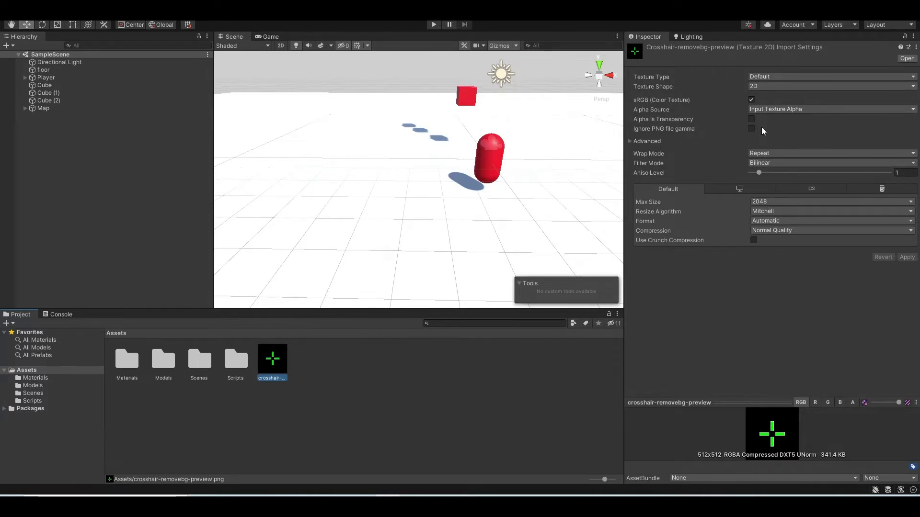
click(778, 77)
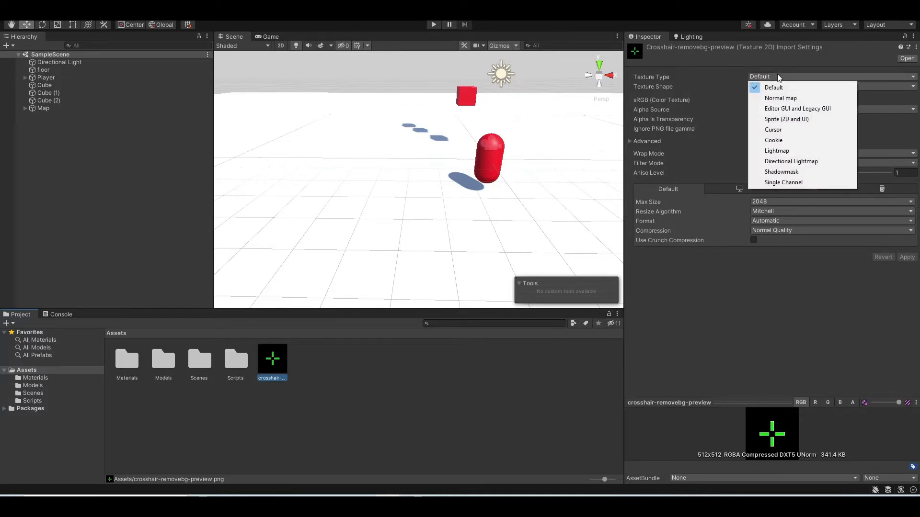
click(786, 119)
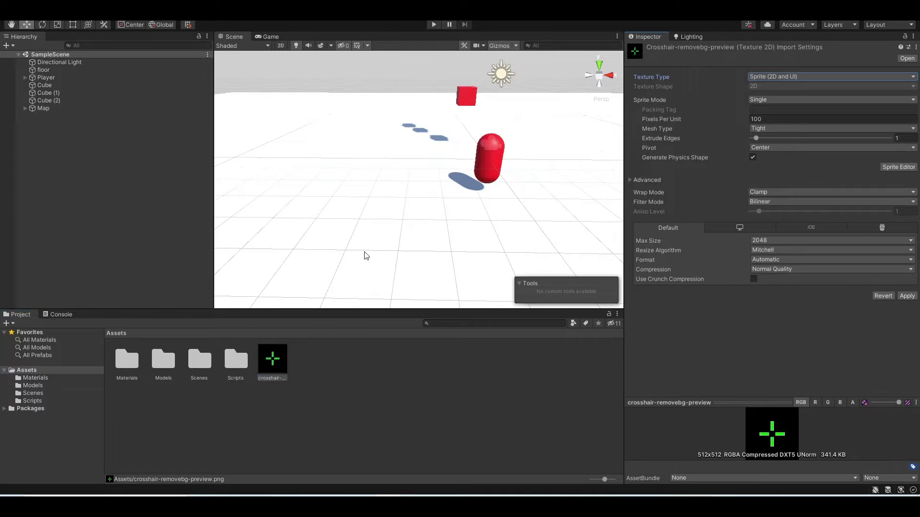
click(365, 109)
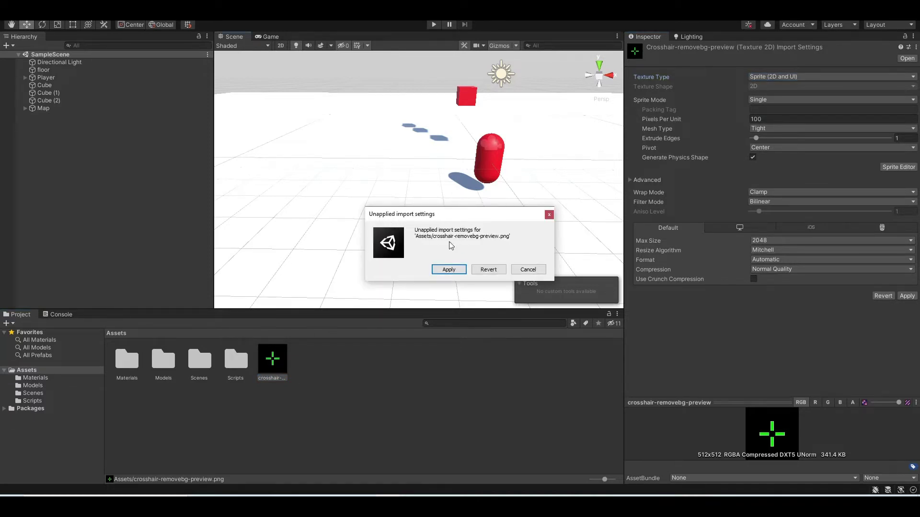
click(454, 270)
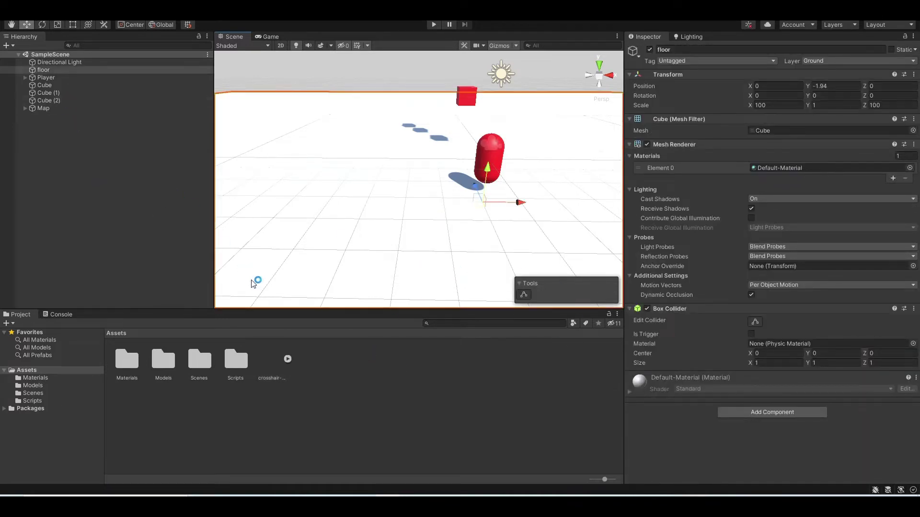
Add a UI Canvas to the root of SampleScene, keeping its default name
click(54, 137)
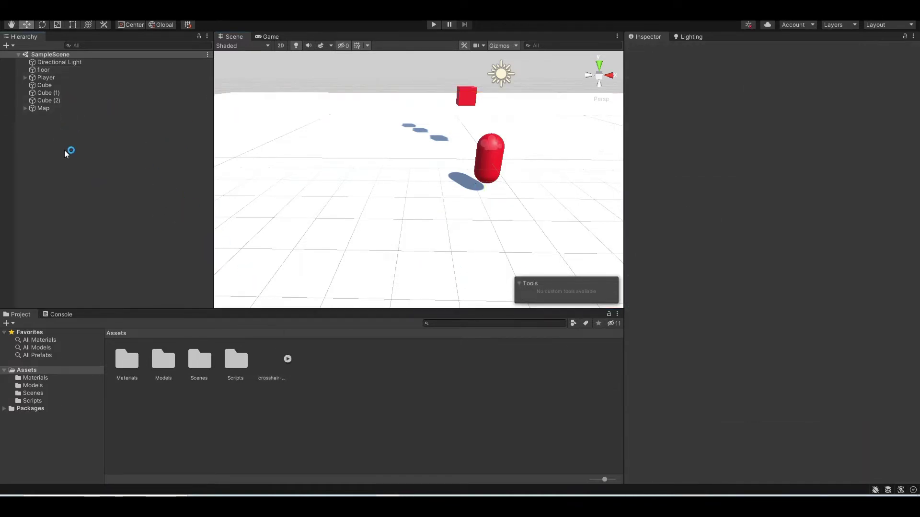
right_click(64, 150)
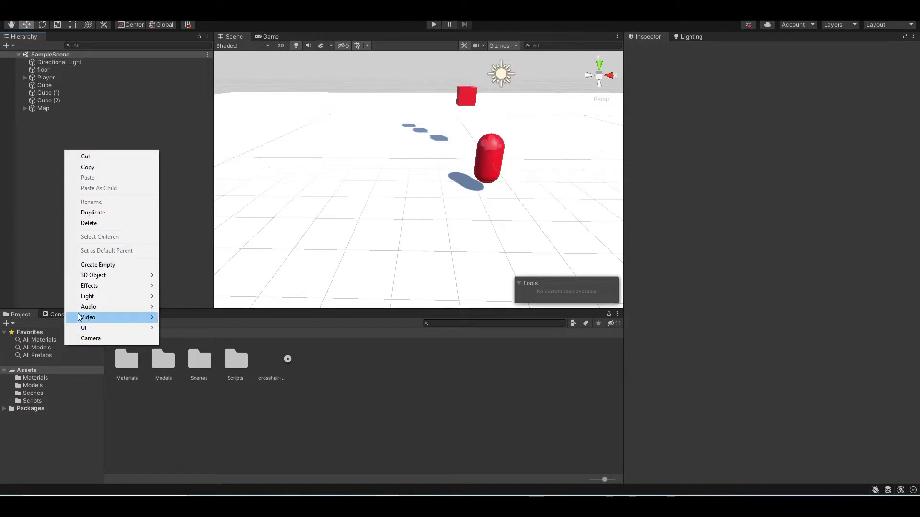
mouse_move(109, 326)
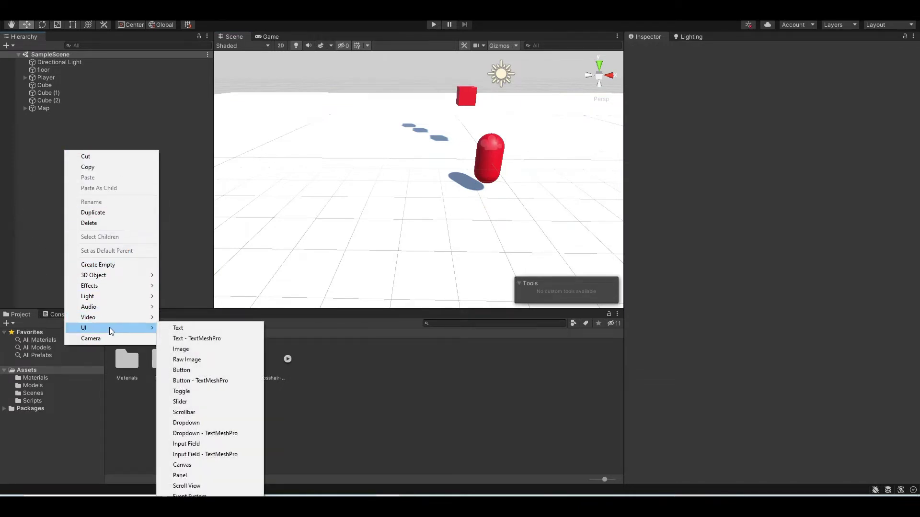
click(210, 468)
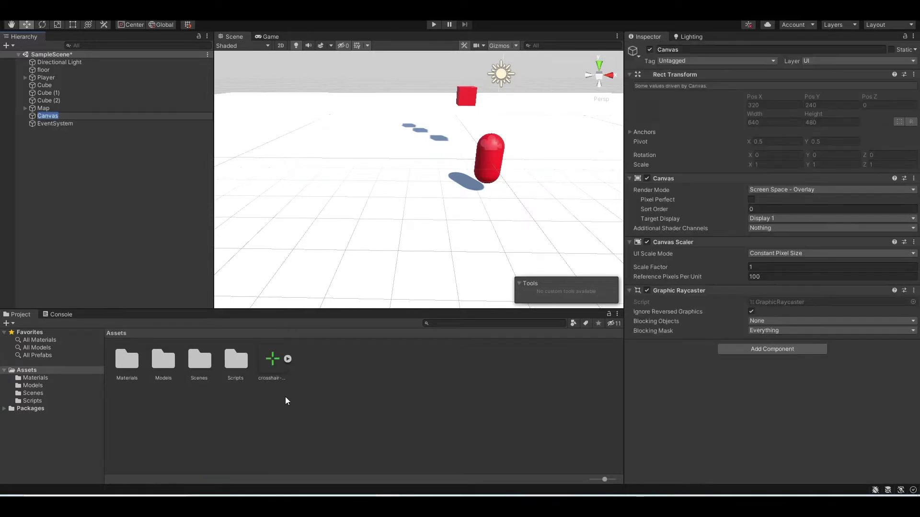
key(Return)
Switch the Scene view to 2D and frame the whole canvas rectangle
key(s)
right_drag(342, 172, 355, 142)
click(281, 46)
scroll(422, 148, down, 5)
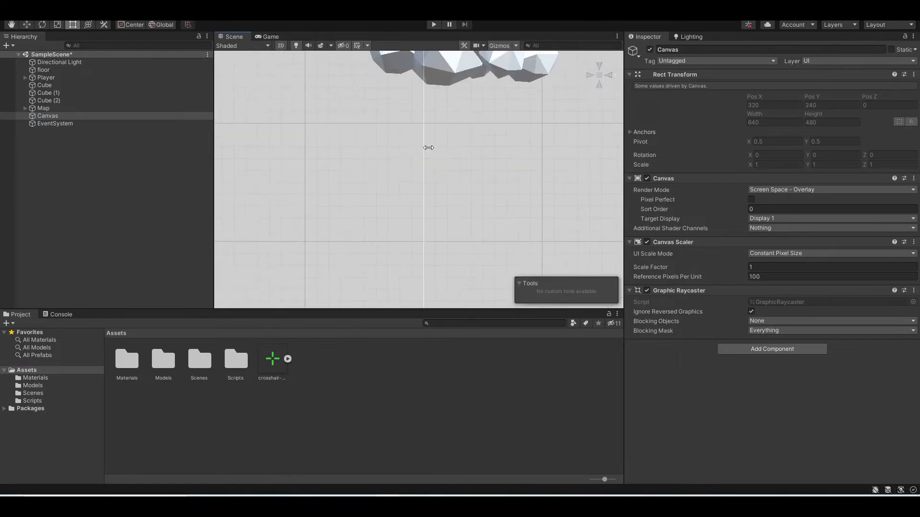
scroll(428, 148, down, 10)
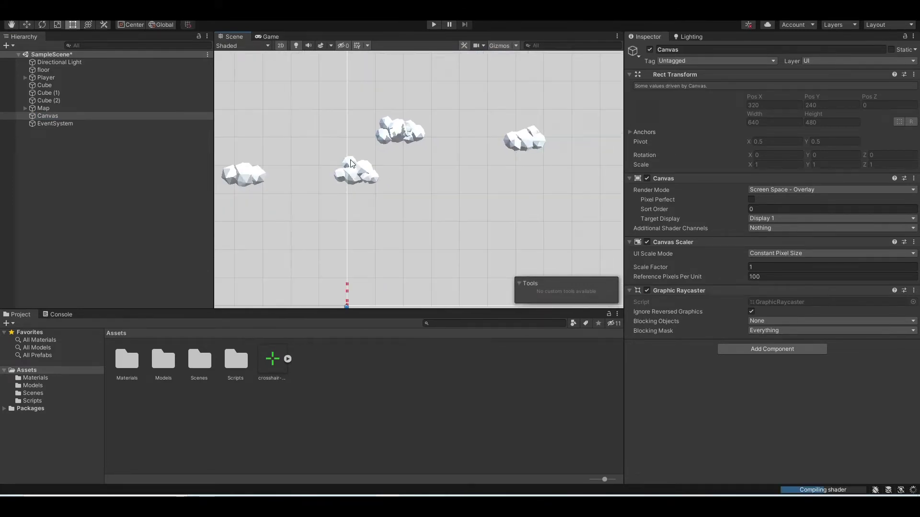
scroll(443, 169, down, 10)
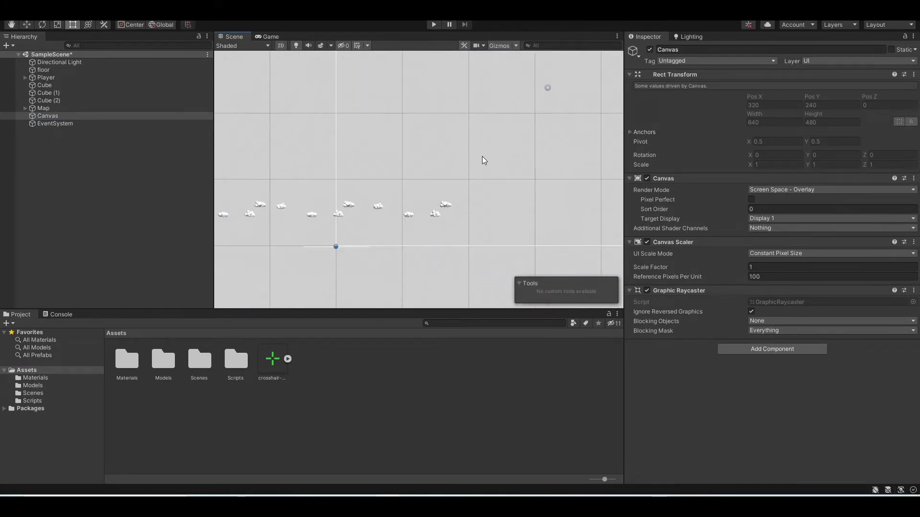
scroll(486, 157, down, 8)
middle_drag(466, 170, 261, 260)
scroll(348, 222, down, 5)
middle_drag(339, 265, 435, 219)
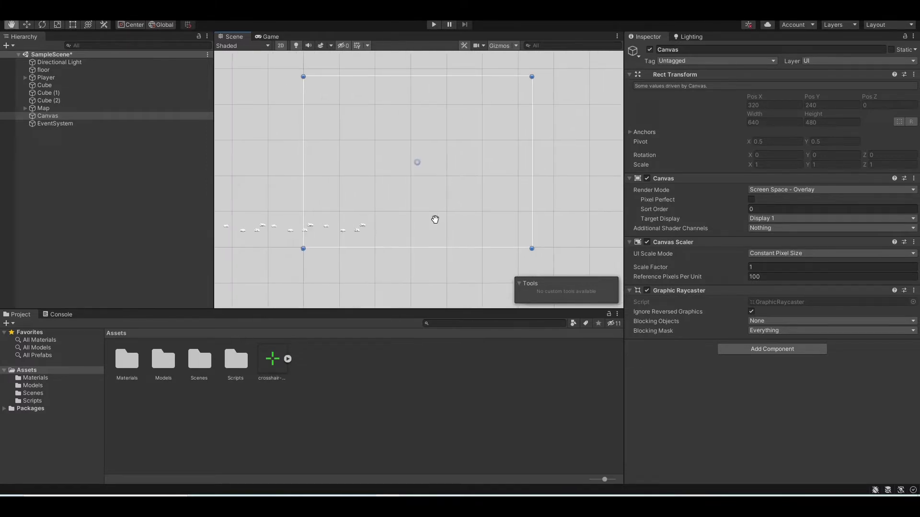
scroll(398, 223, up, 2)
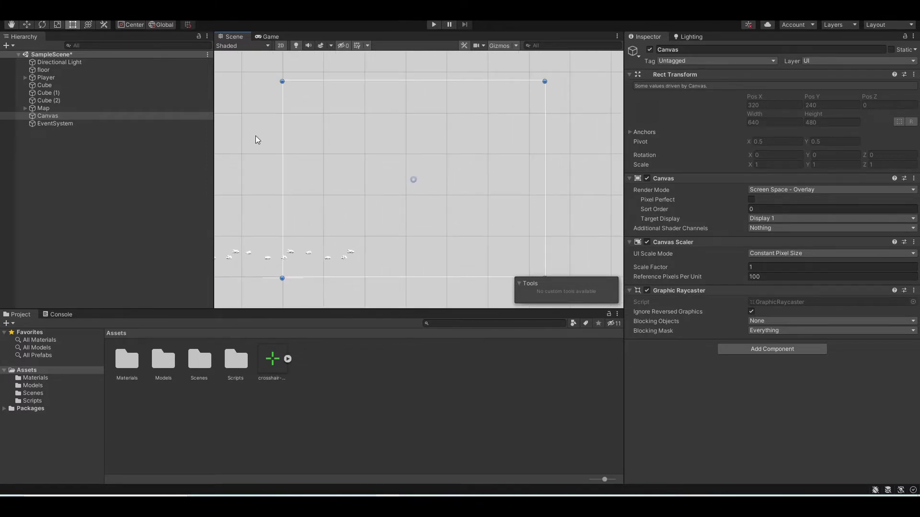
Add a UI Image as a child of the Canvas and name it Crosshair
right_click(53, 115)
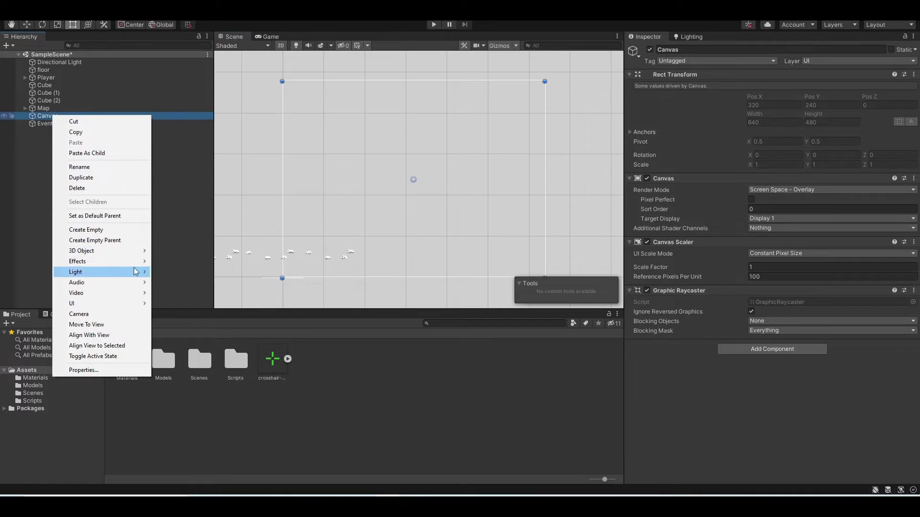
mouse_move(97, 304)
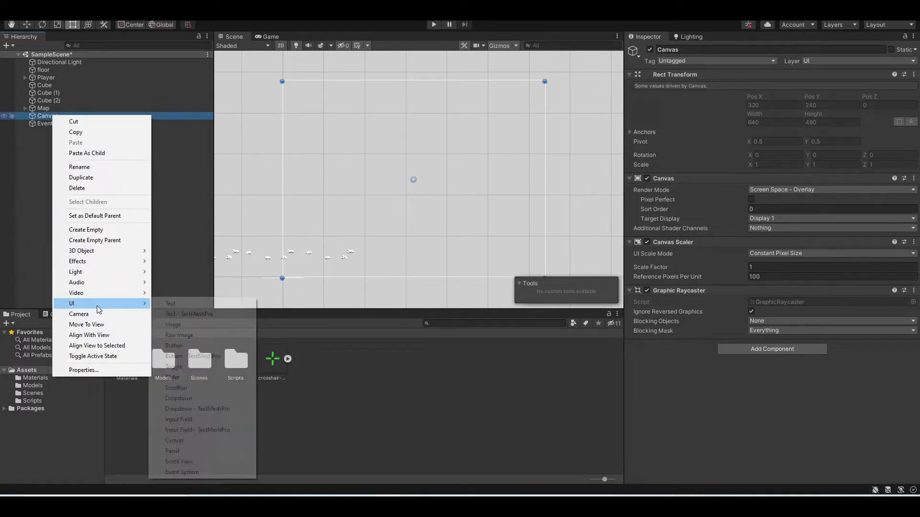
click(193, 327)
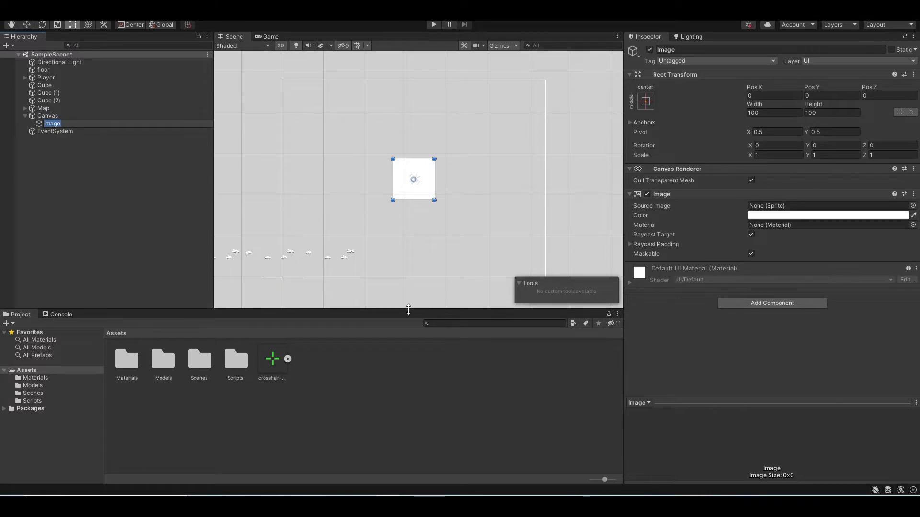
text(Crosshair)
key(Return)
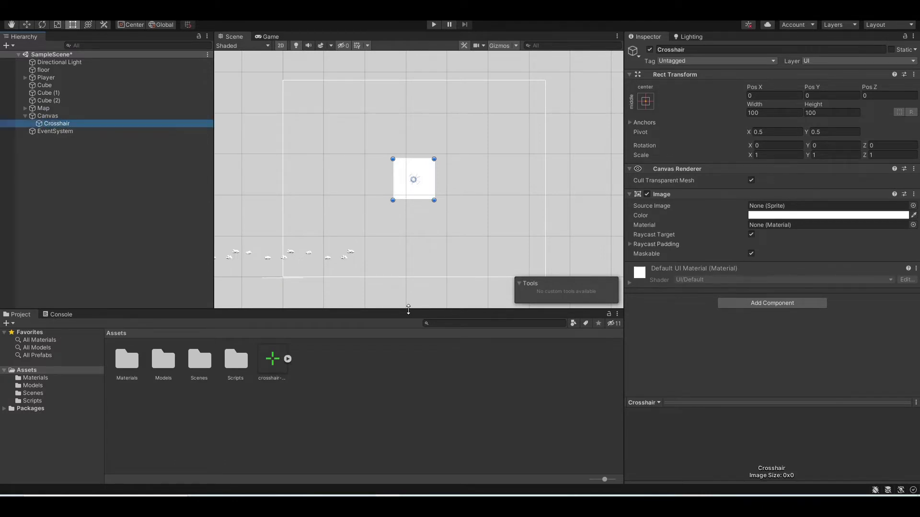
Shrink the Crosshair image and set both its width and height to 20
drag(392, 159, 424, 194)
scroll(433, 216, up, 5)
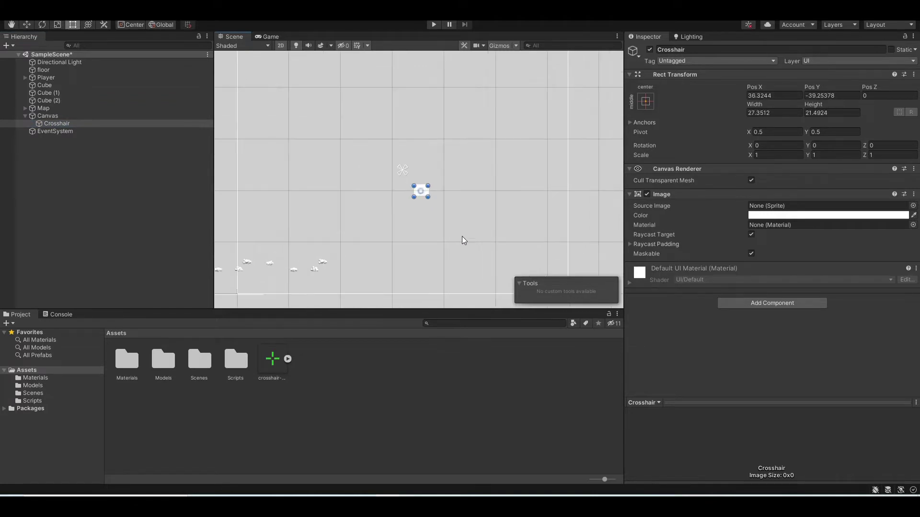
drag(408, 157, 418, 159)
click(757, 114)
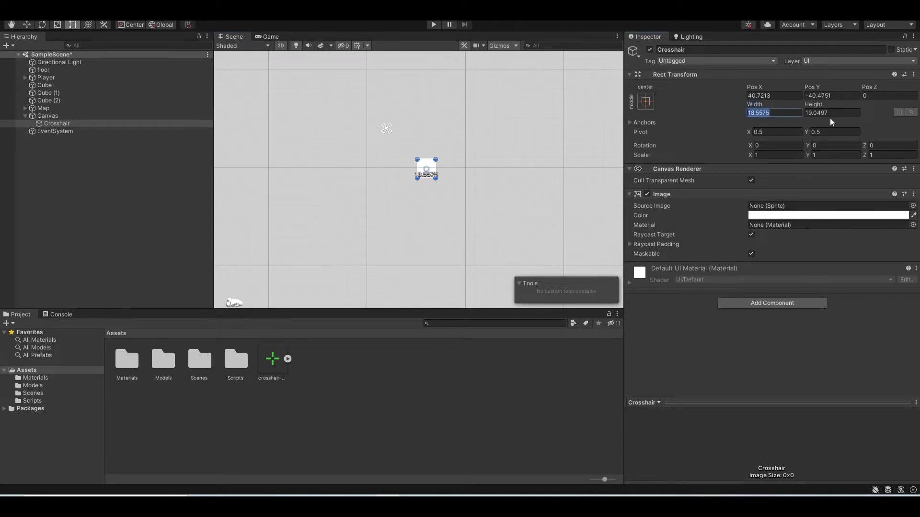
text(20)
click(832, 108)
click(830, 111)
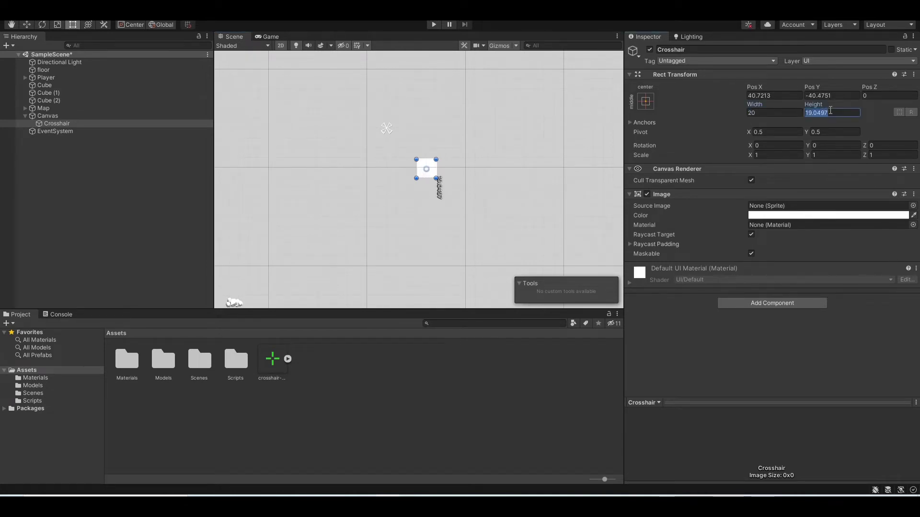
text(20)
click(456, 181)
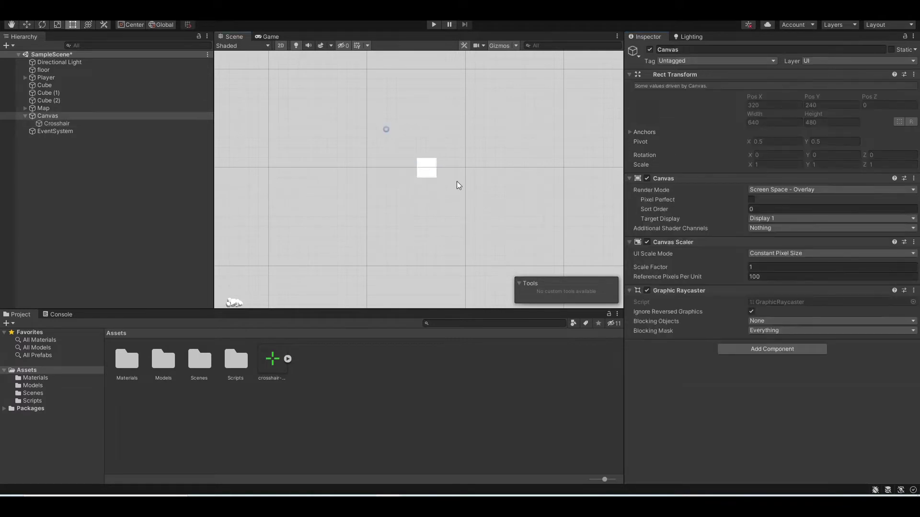
Move the Crosshair image to the centre of the canvas
click(433, 171)
drag(433, 171, 392, 133)
scroll(426, 171, down, 2)
scroll(424, 168, down, 8)
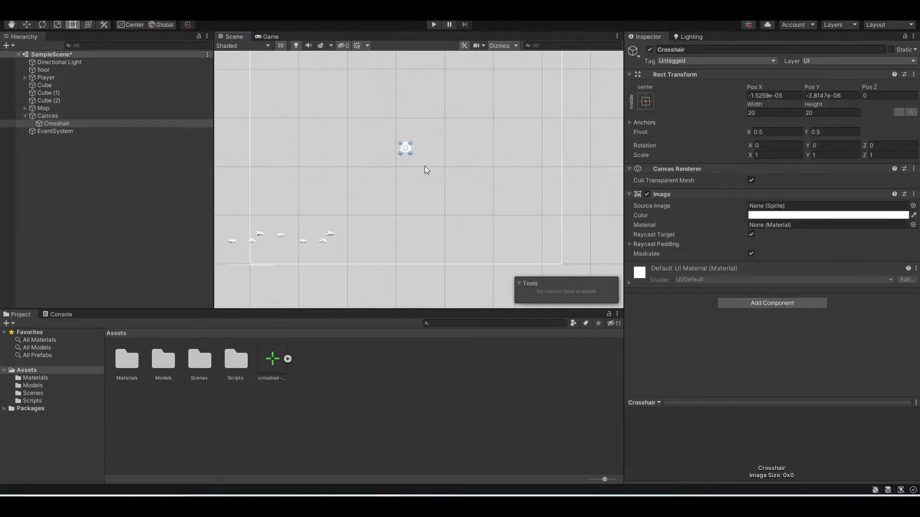
scroll(360, 131, up, 10)
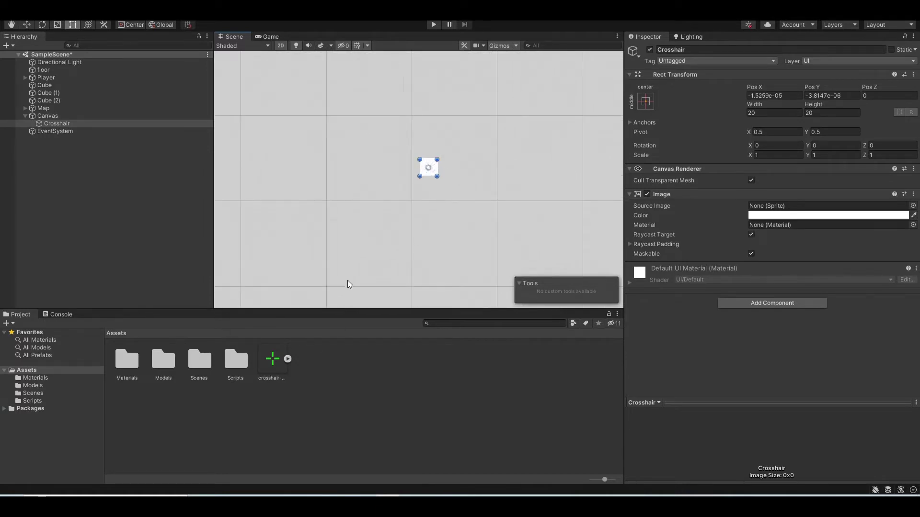
Assign the crosshair-removebg-preview sprite as the Crosshair's source image and check how it looks on the canvas
drag(279, 360, 773, 206)
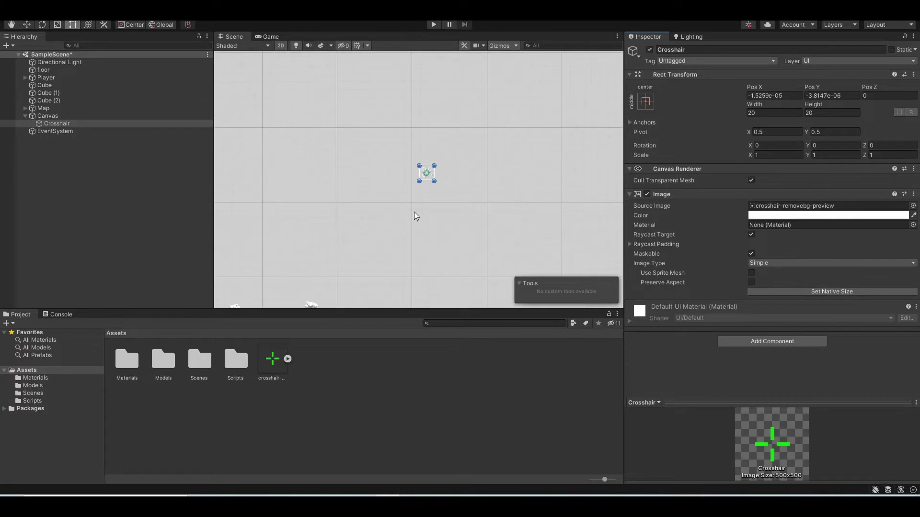
scroll(411, 214, down, 8)
click(201, 184)
scroll(379, 208, up, 11)
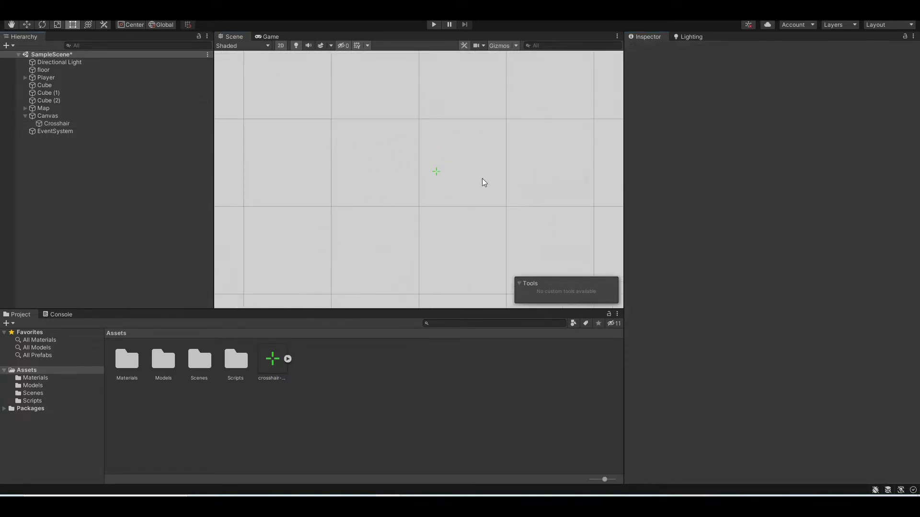
scroll(458, 212, down, 5)
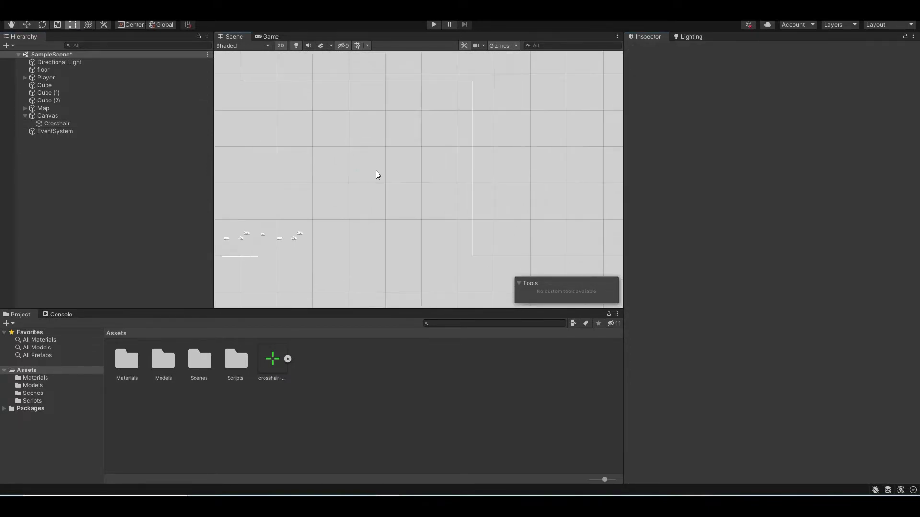
scroll(471, 184, up, 2)
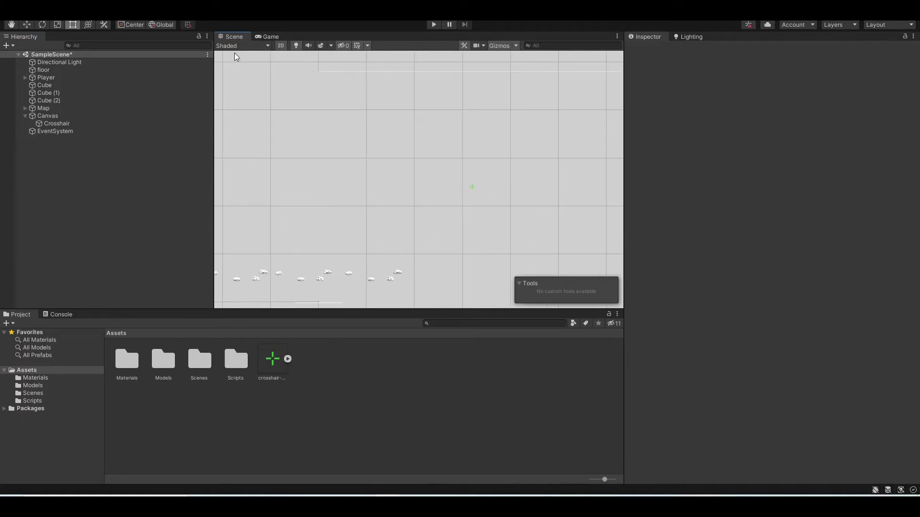
Set the Crosshair's width and height to 100 and check its size in the Game view
click(270, 37)
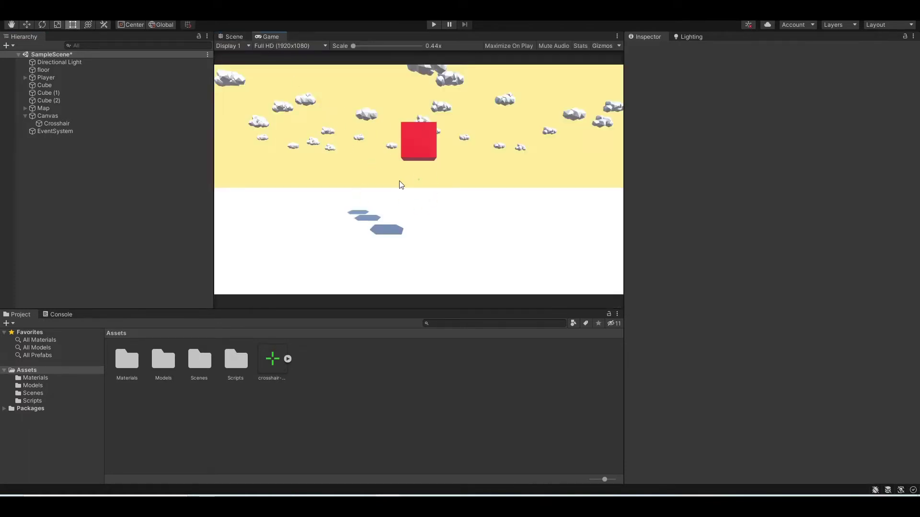
click(231, 36)
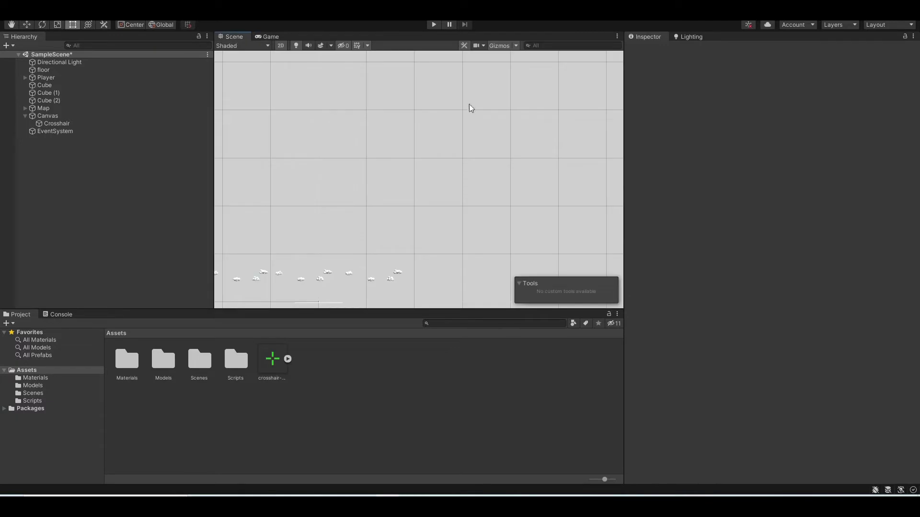
click(68, 124)
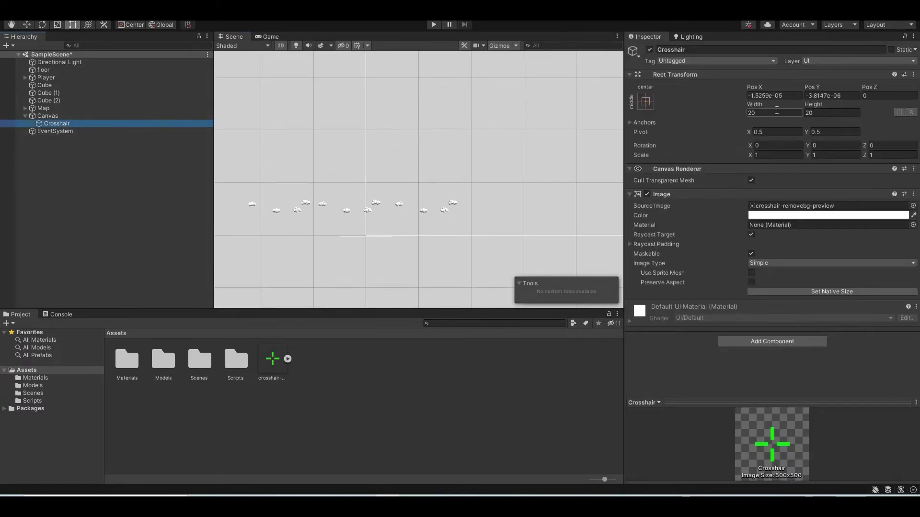
click(776, 111)
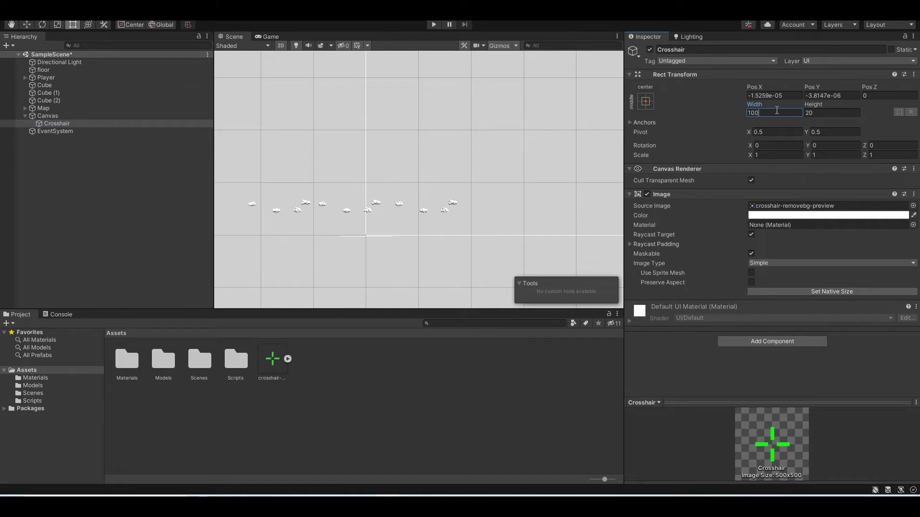
key(Return)
click(821, 114)
click(260, 35)
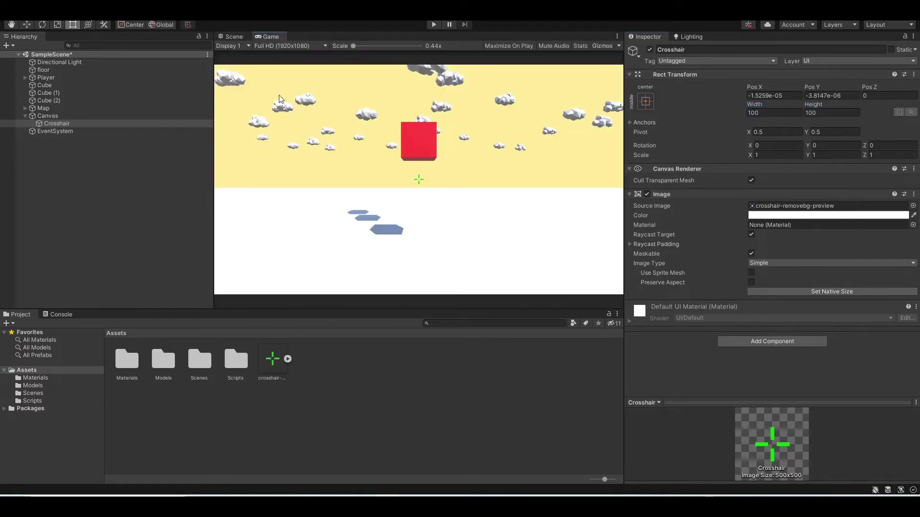
Examine how the Crosshair sits within the canvas bounds in the Scene view
click(234, 36)
middle_drag(535, 202, 358, 318)
scroll(376, 211, down, 5)
middle_drag(500, 178, 361, 219)
scroll(360, 219, down, 7)
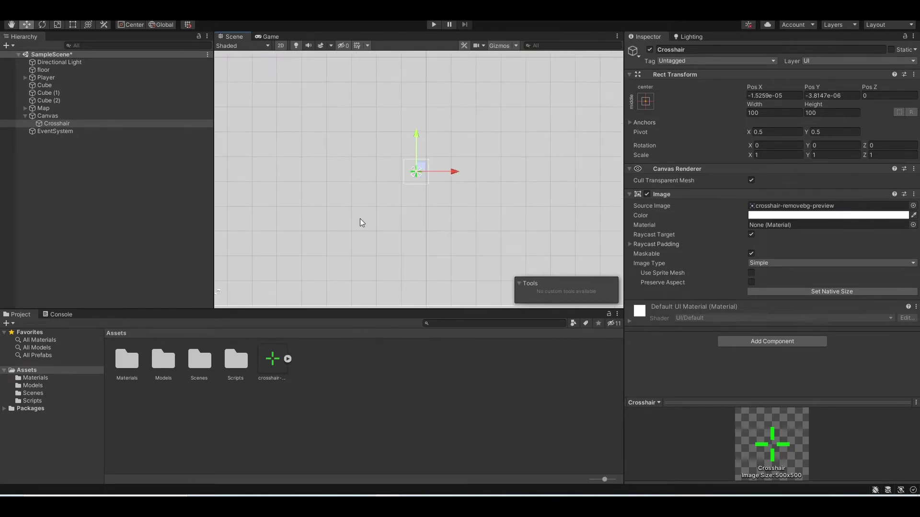
key(t)
drag(416, 179, 414, 177)
key(w)
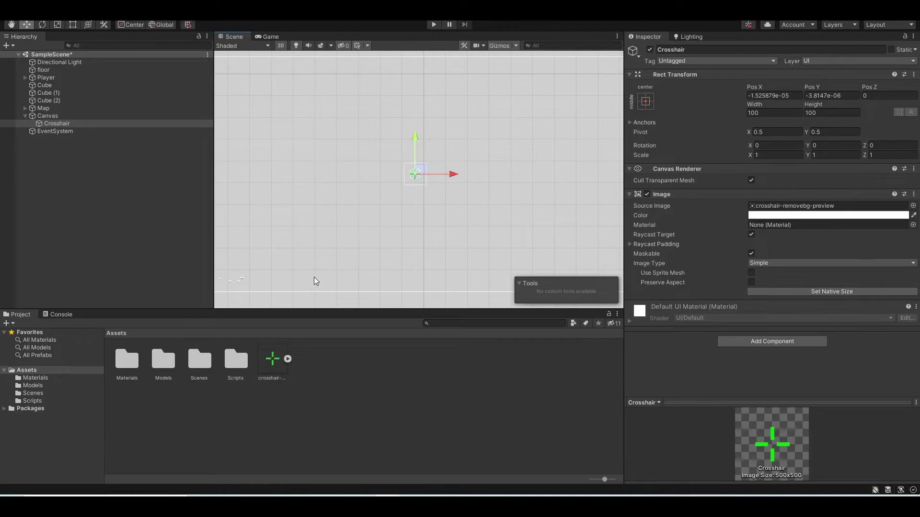
key(t)
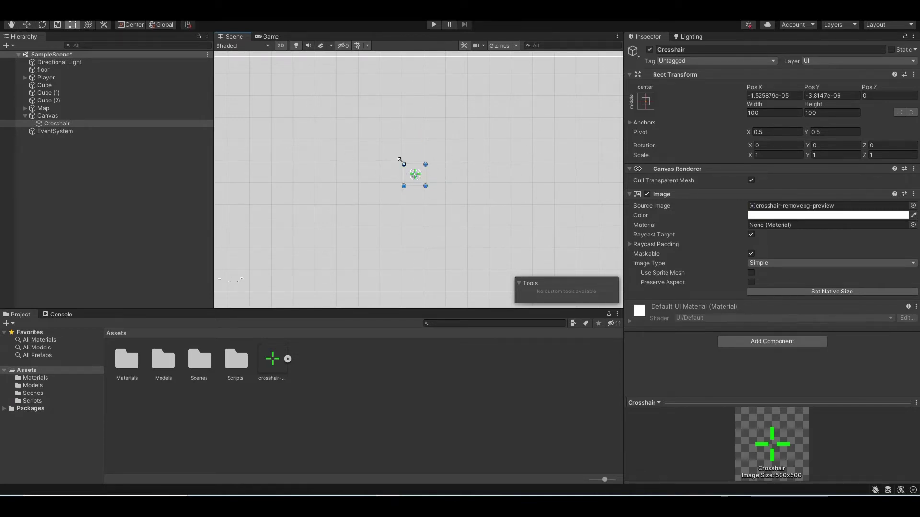
scroll(399, 231, down, 2)
scroll(392, 235, up, 2)
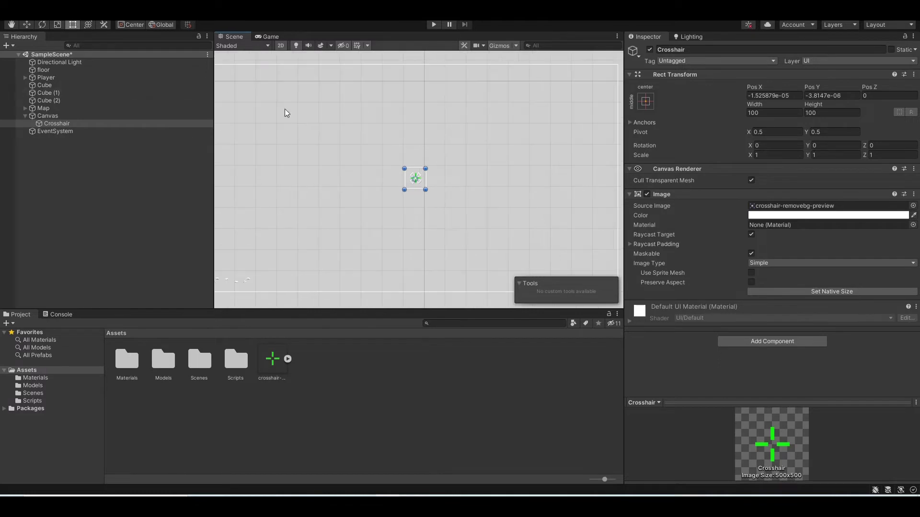
key(w)
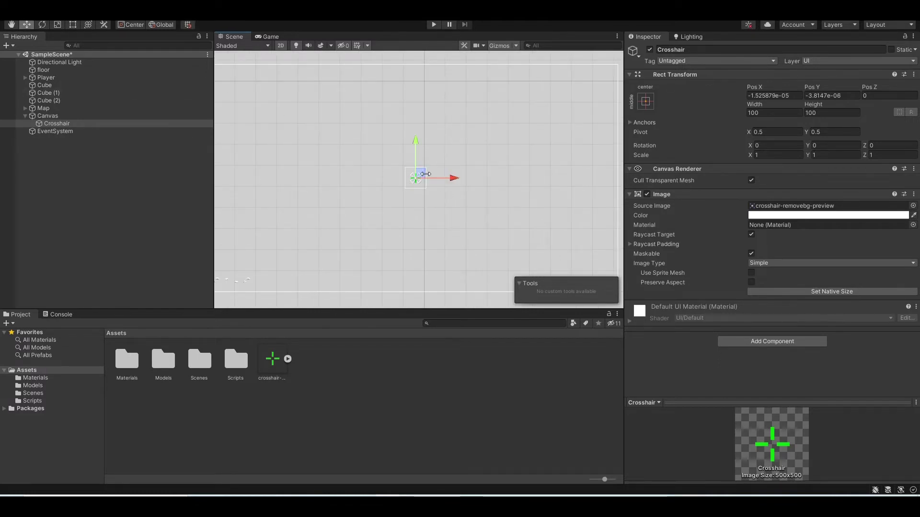
key(t)
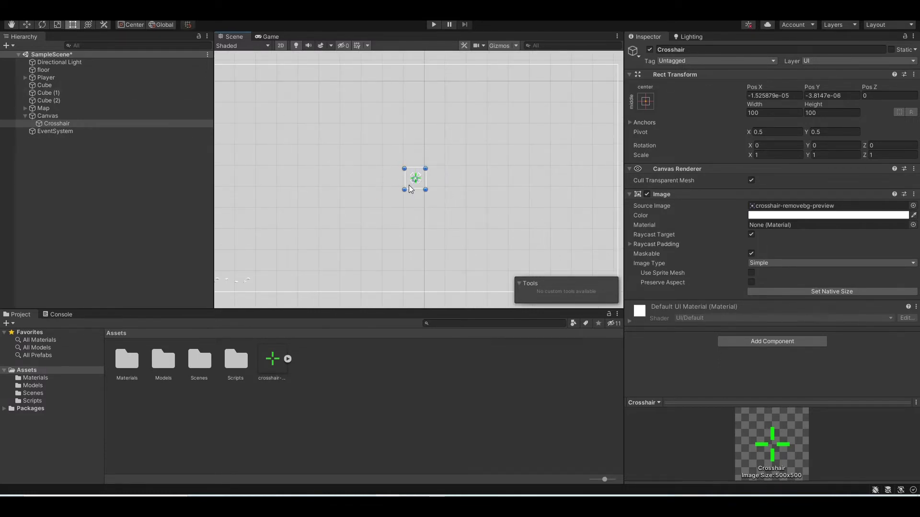
drag(410, 180, 417, 188)
key(ctrl+z)
scroll(372, 219, down, 4)
middle_drag(372, 220, 590, 175)
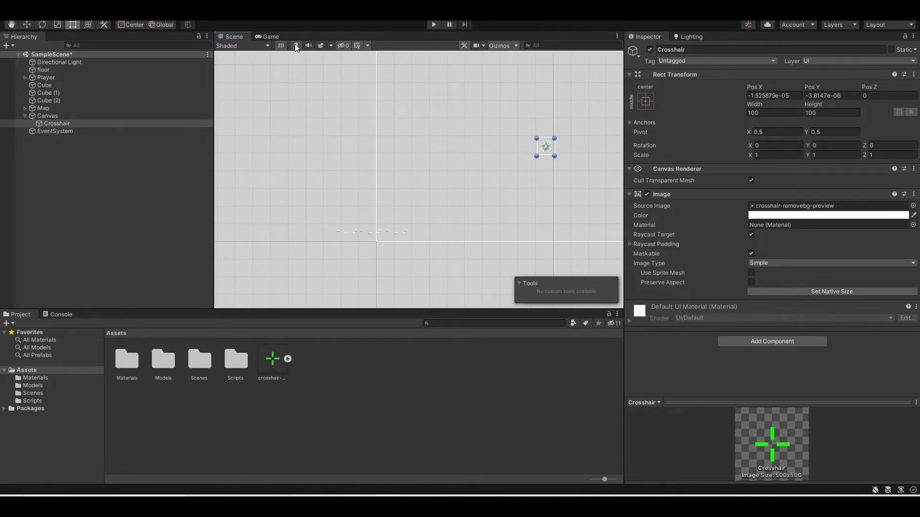
Play-test the game by moving around, aiming at the red cubes and shooting with the crosshair, and stop play mode
click(268, 36)
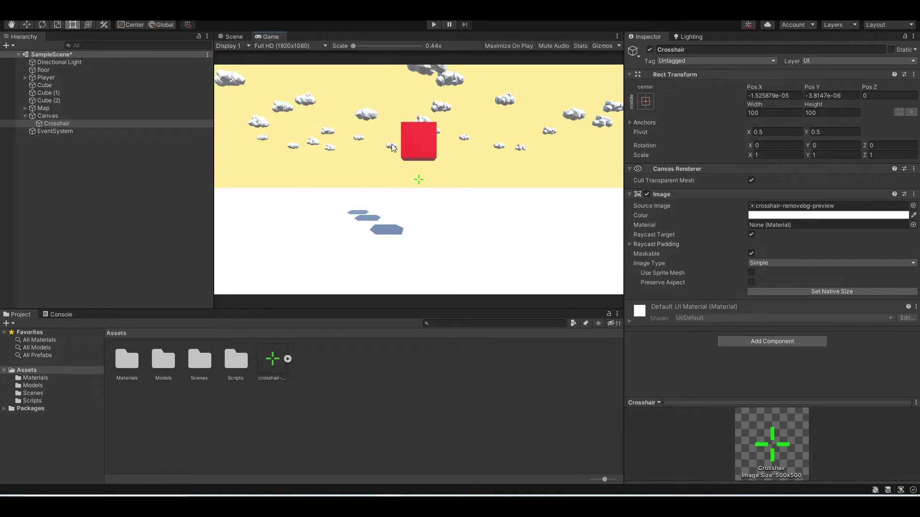
click(433, 24)
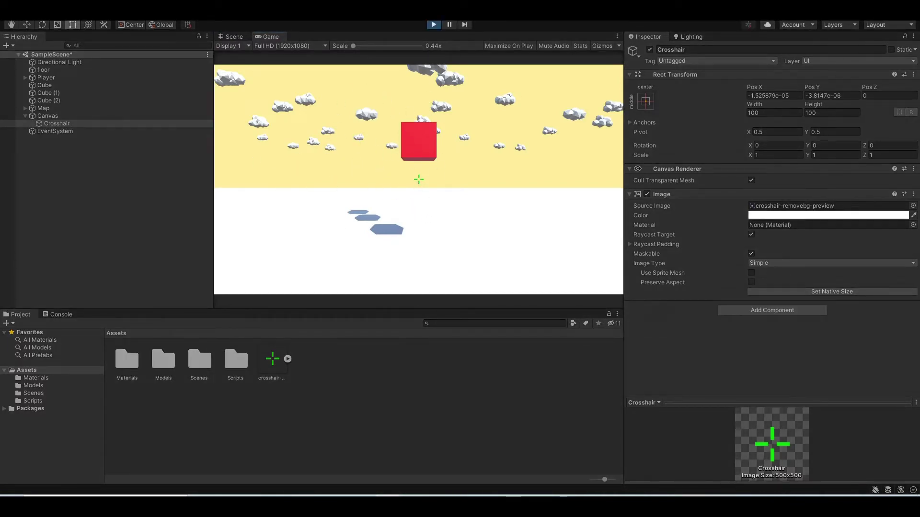
key(d)
key(s)
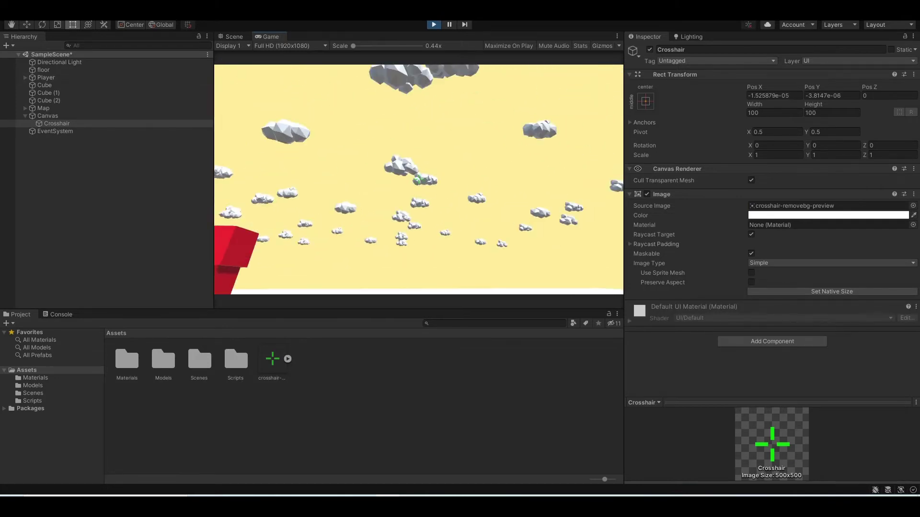
key(space)
key(w)
key(a)
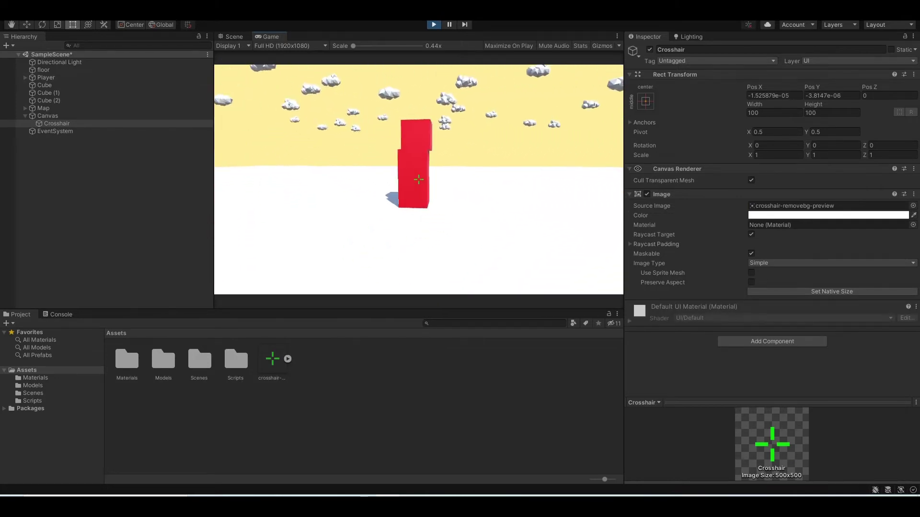
click(418, 180)
key(d)
click(419, 179)
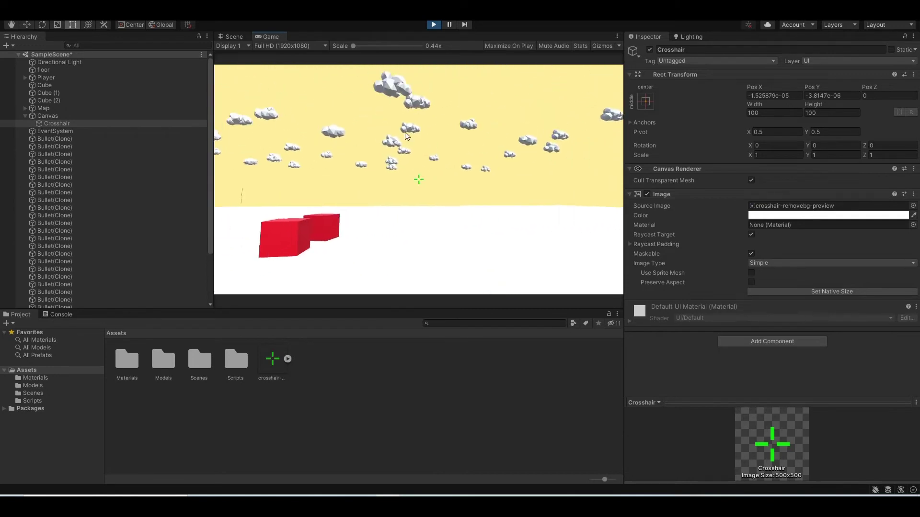
key(ctrl+p)
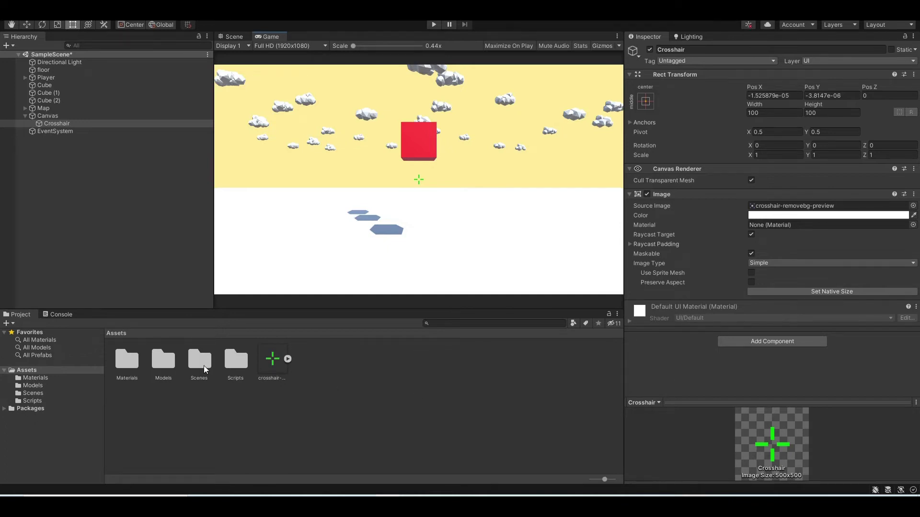
Create a C# script named AimingSystem in the Scripts folder
click(236, 369)
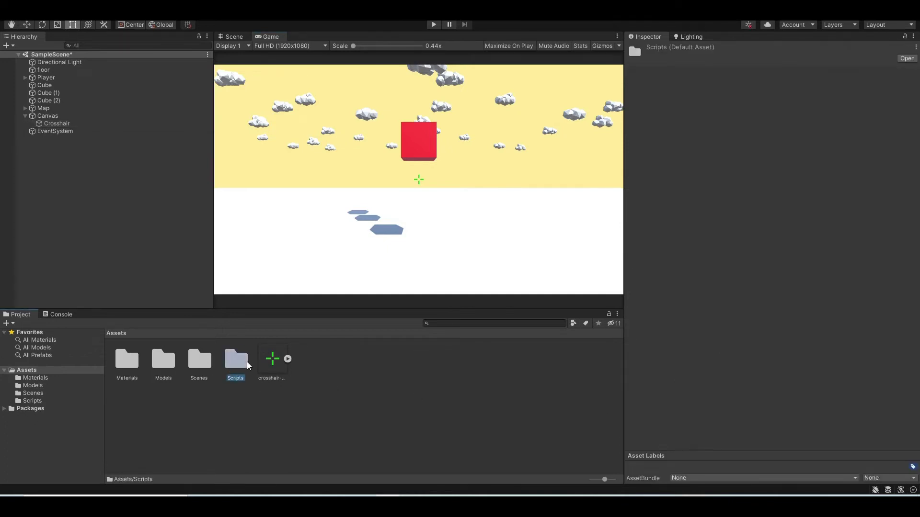
double_click(248, 366)
right_click(341, 388)
mouse_move(431, 135)
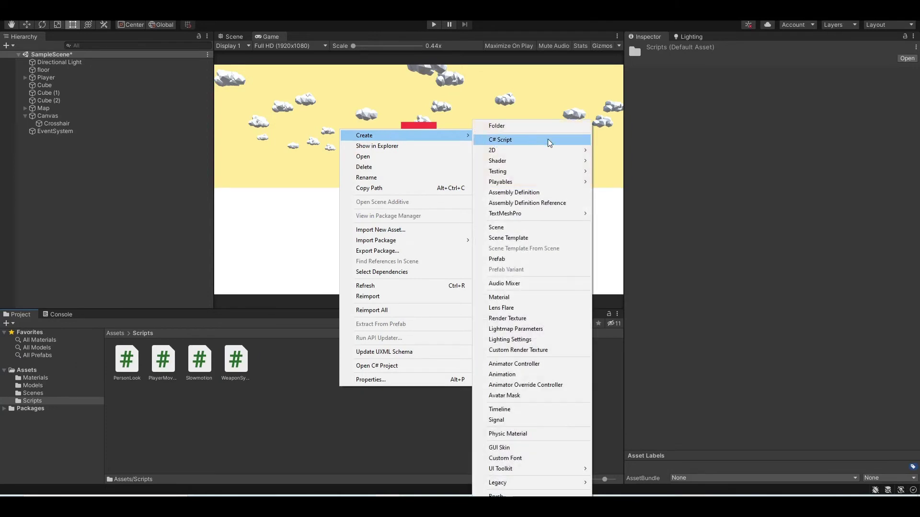
click(562, 140)
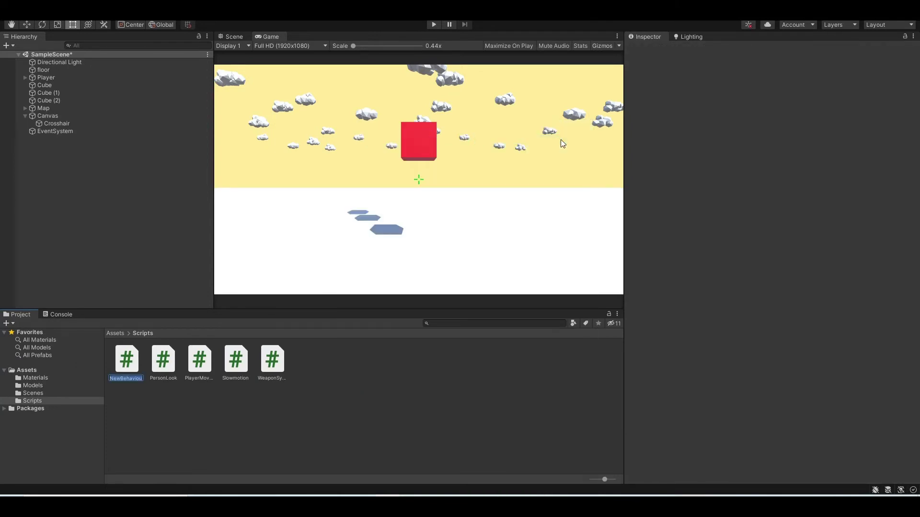
text(AimingSystem)
key(Return)
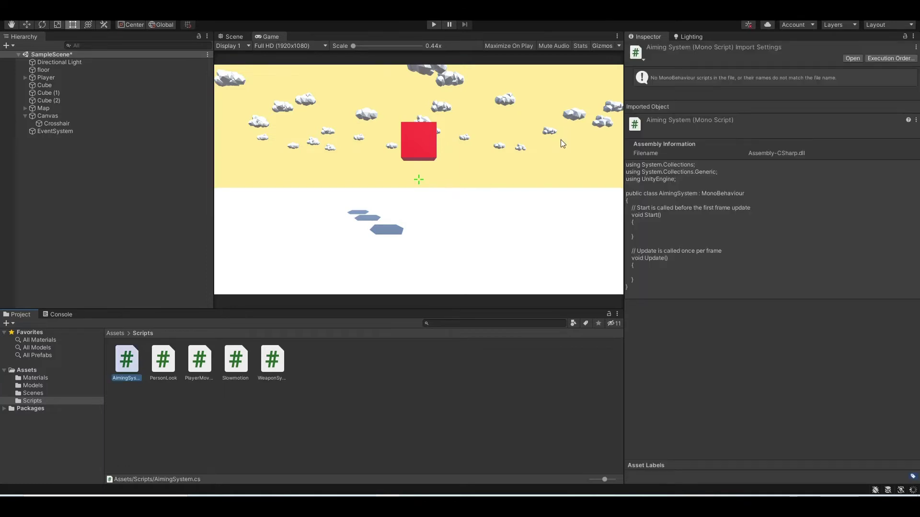
In the AimingSystem script, remove the Start method and declare a public Camera variable named cam
double_click(135, 362)
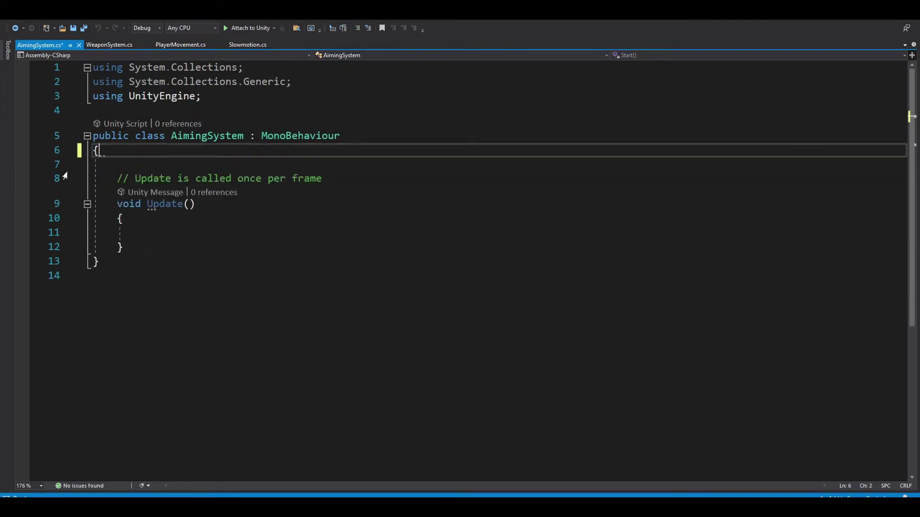
key(Return)
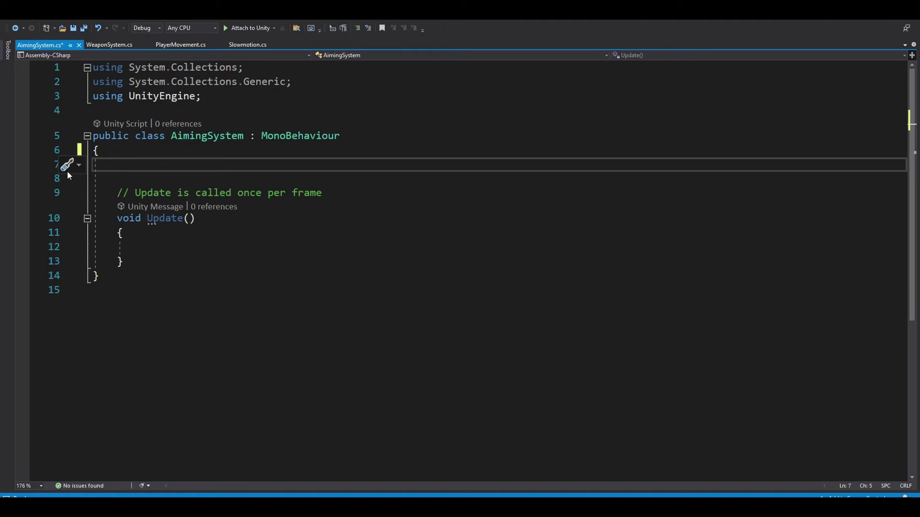
text(public C)
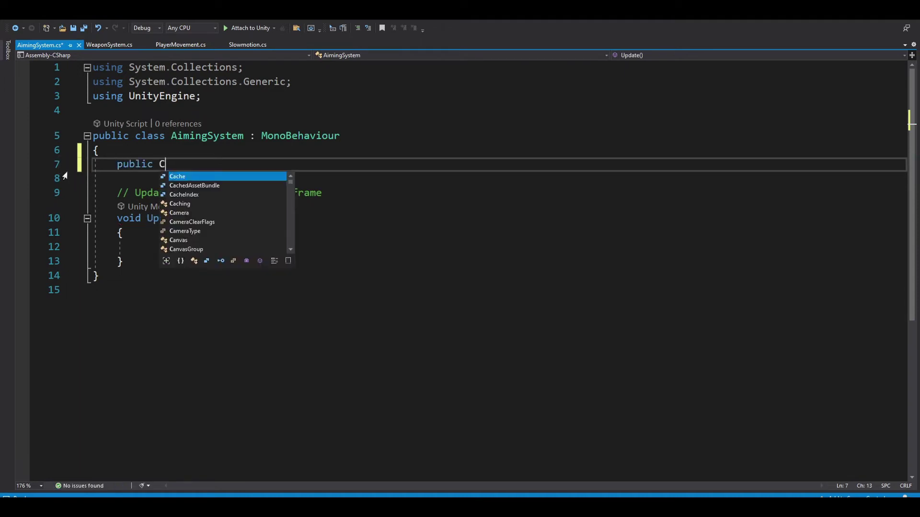
text(amera cam;)
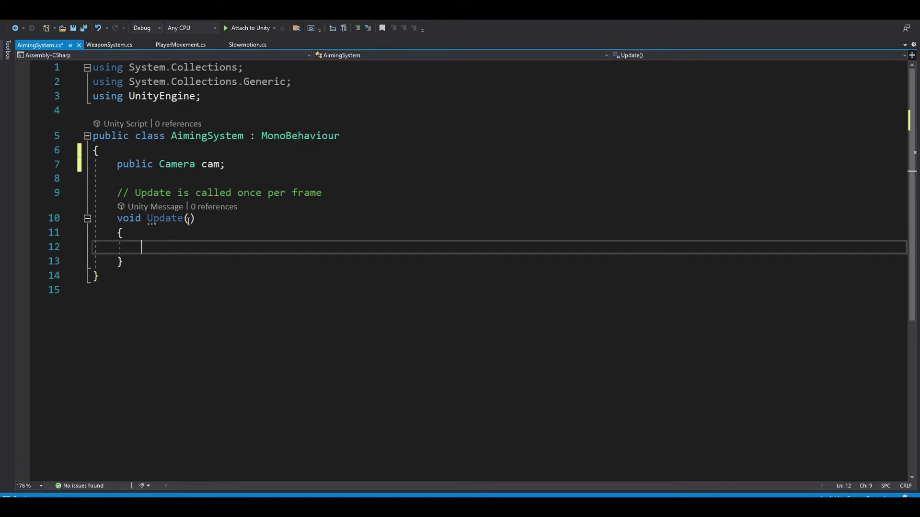
Add an if block to the Update method with the condition Input.GetMouseButton(1)
click(177, 246)
text(if(Input.)
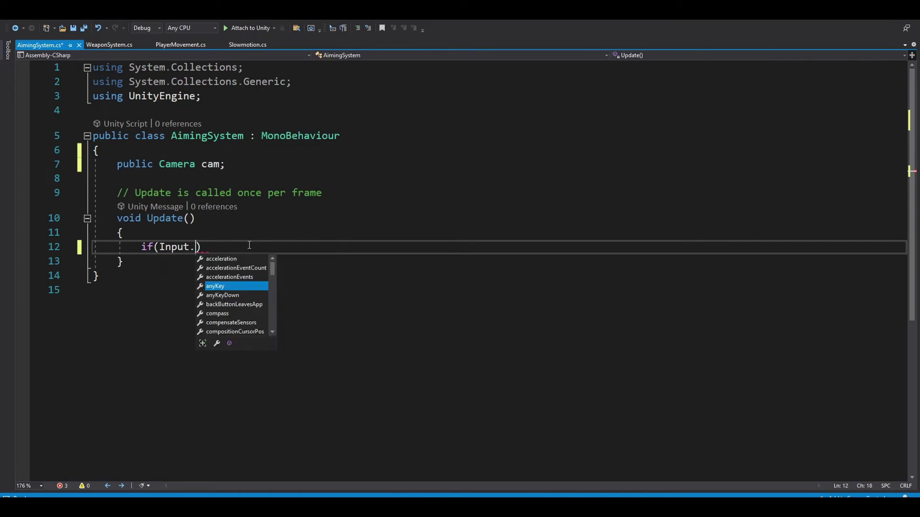
text(Getmou)
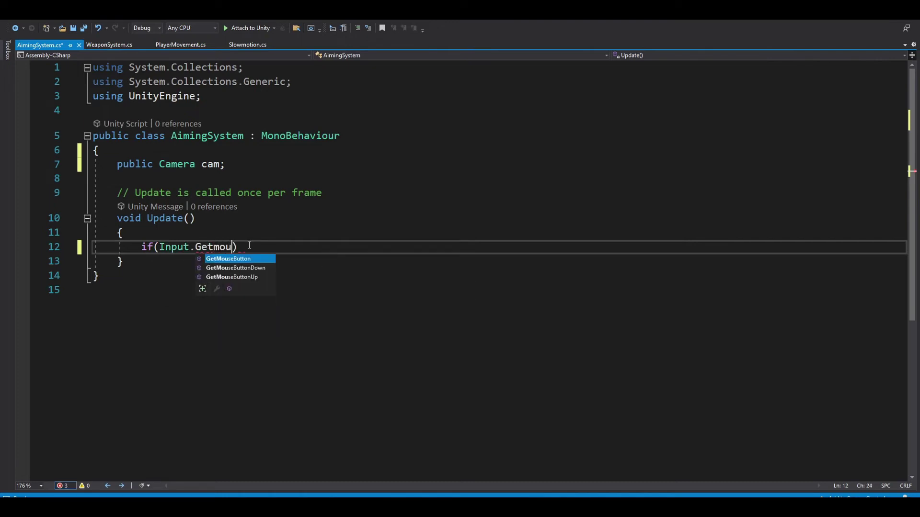
key(Tab)
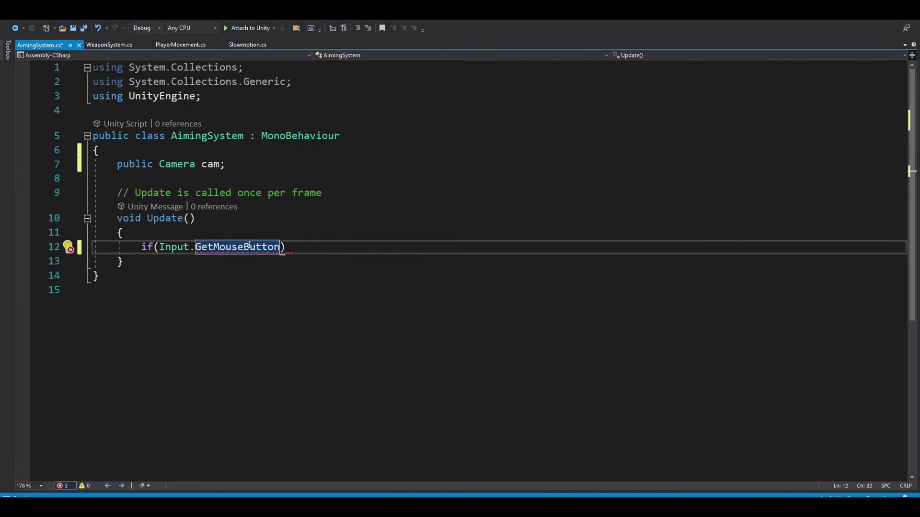
text(()
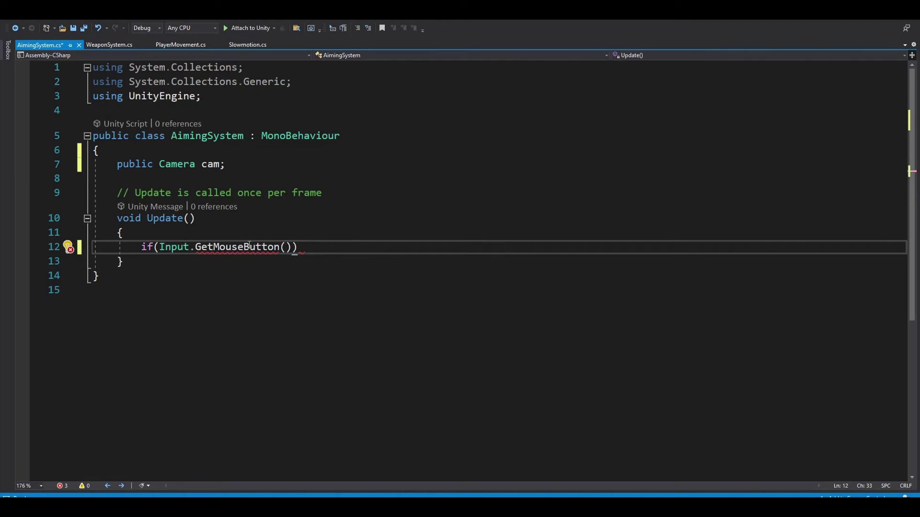
text(1)
key(Right)
key(Right)
key(Left)
key(Left)
key(Right)
key(Right)
key(Return)
text({)
key(Return)
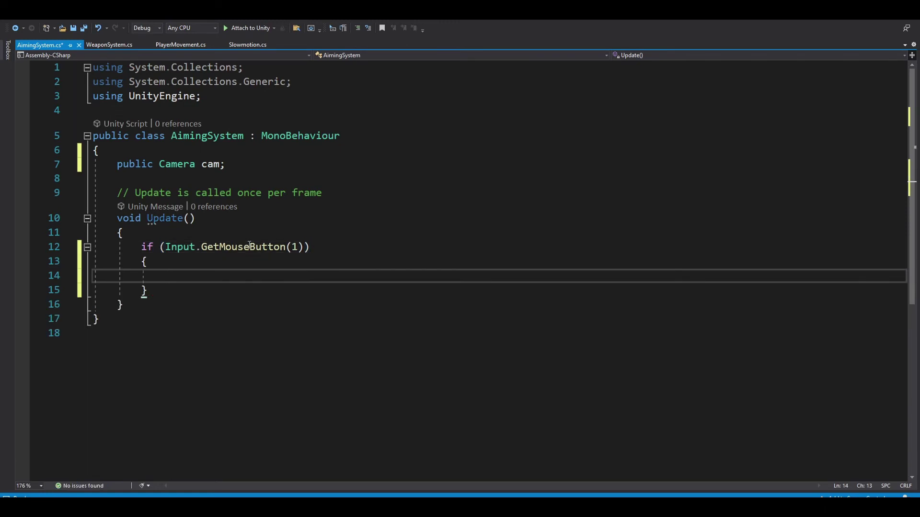
Inside the mouse-button if block, set cam.fieldOfView to 40 and add an empty line after the block
text(cam.)
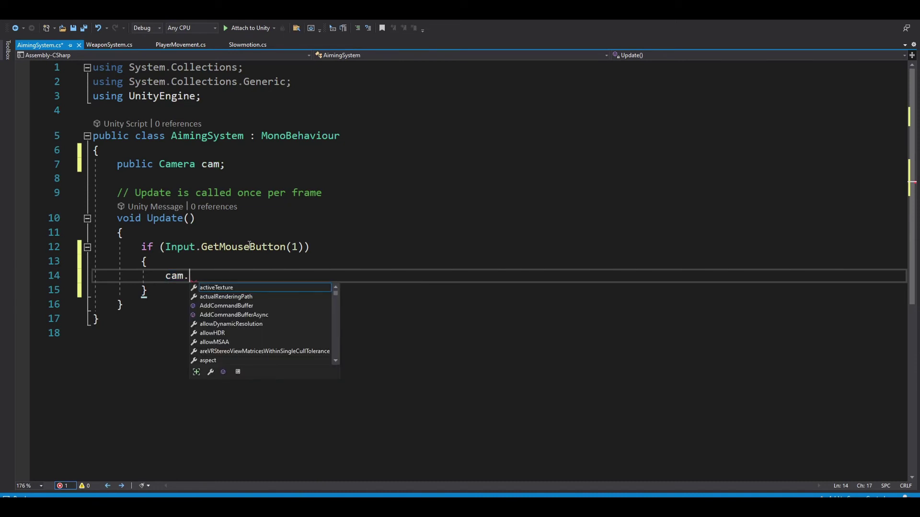
text(fiel)
key(Tab)
text(= )
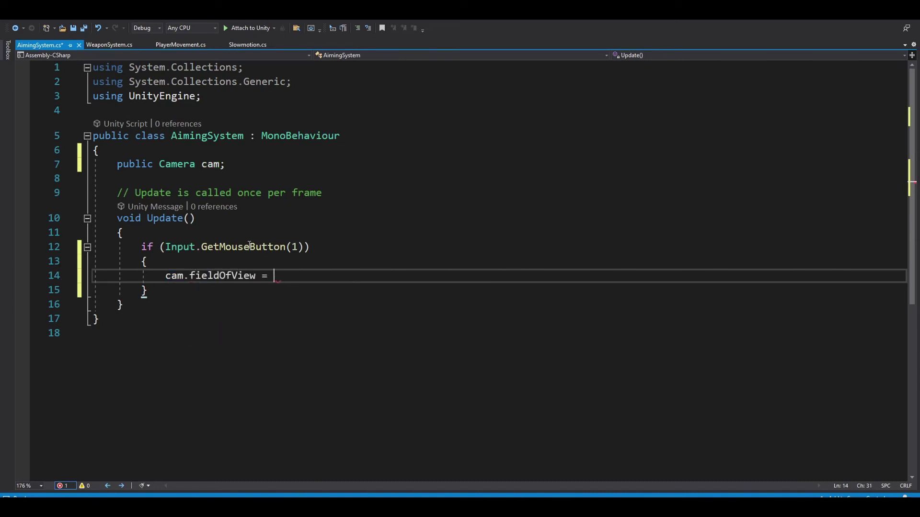
text(40;)
key(Down)
key(Return)
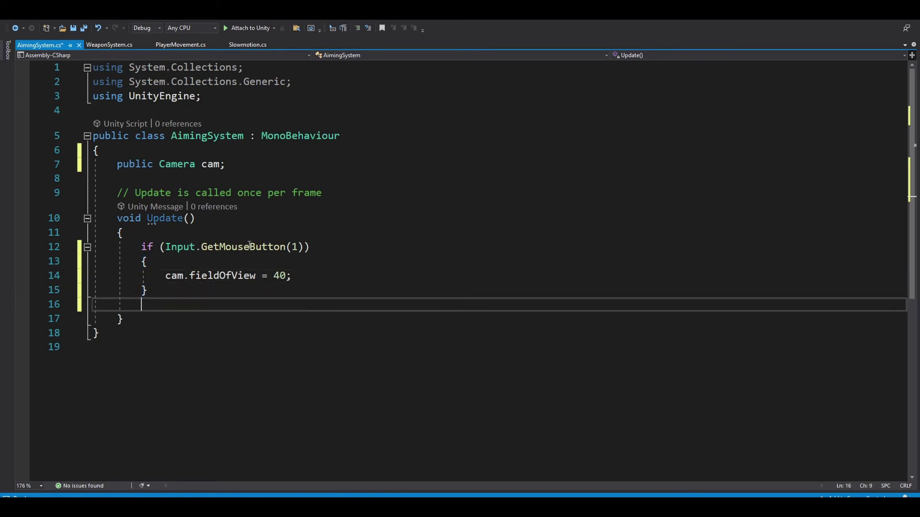
Add an else block that sets cam.fieldOfView to 60, save the AimingSystem script and switch to Unity
text(else)
key(Return)
text({)
key(Return)
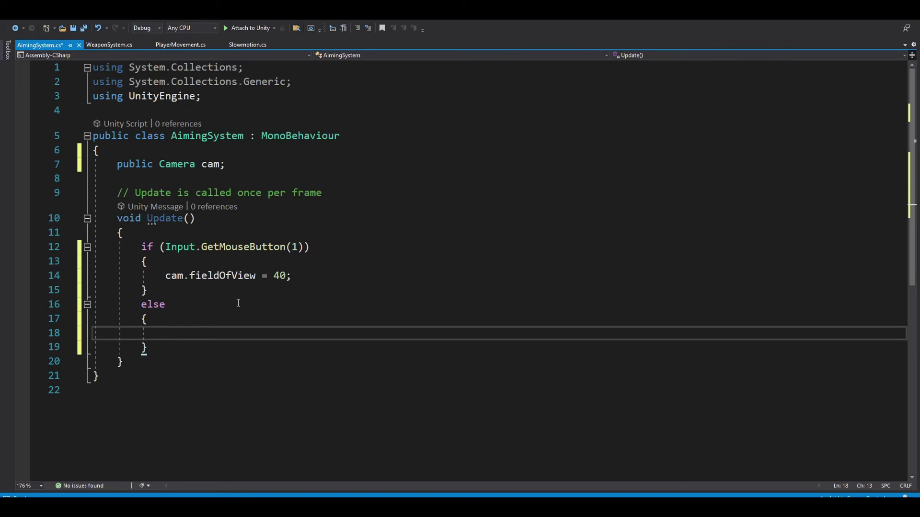
click(286, 276)
key(Left)
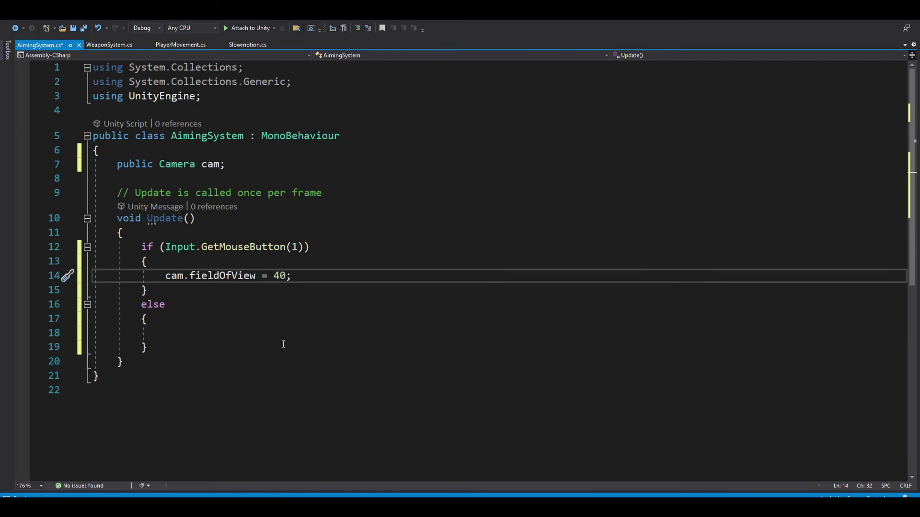
click(245, 333)
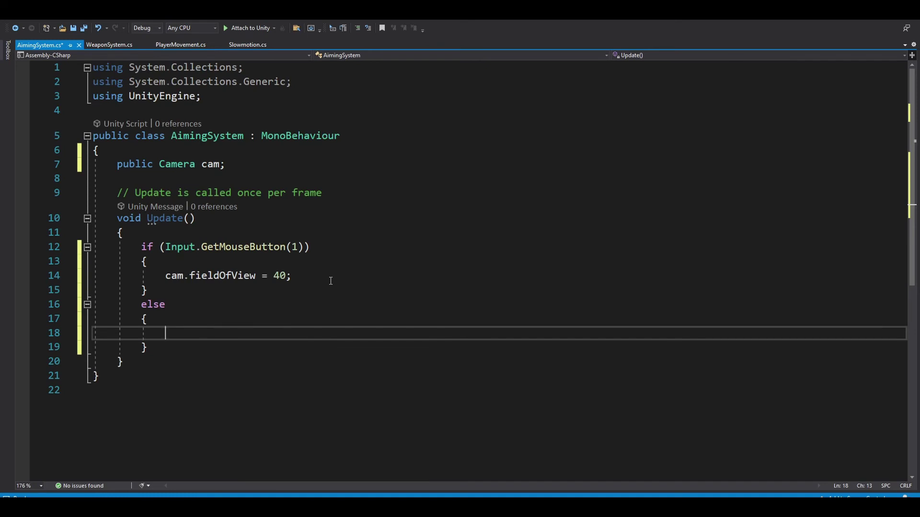
text(cam.fieldOfView)
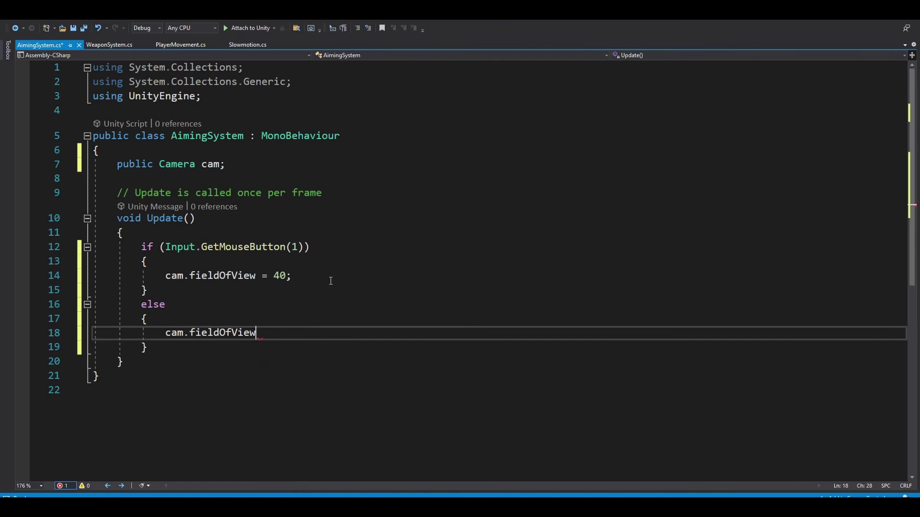
text( = 60;)
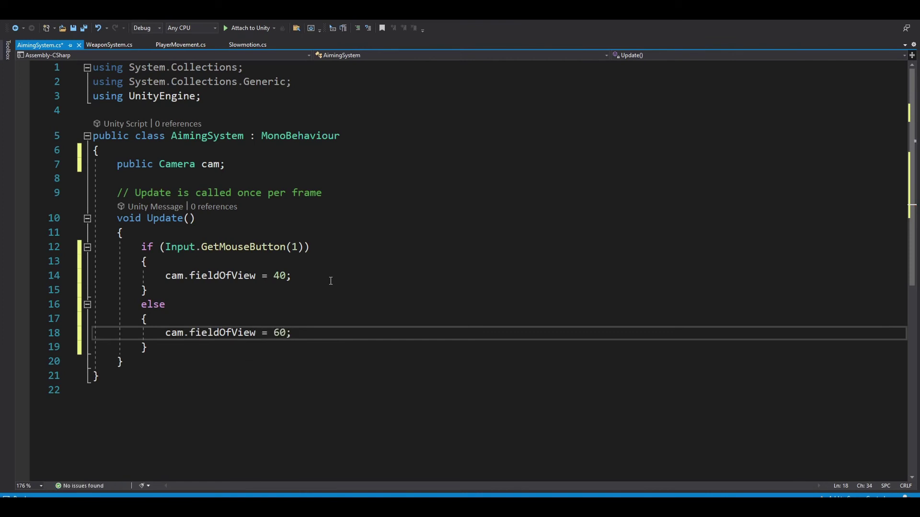
key(ctrl+s)
key(alt+Tab)
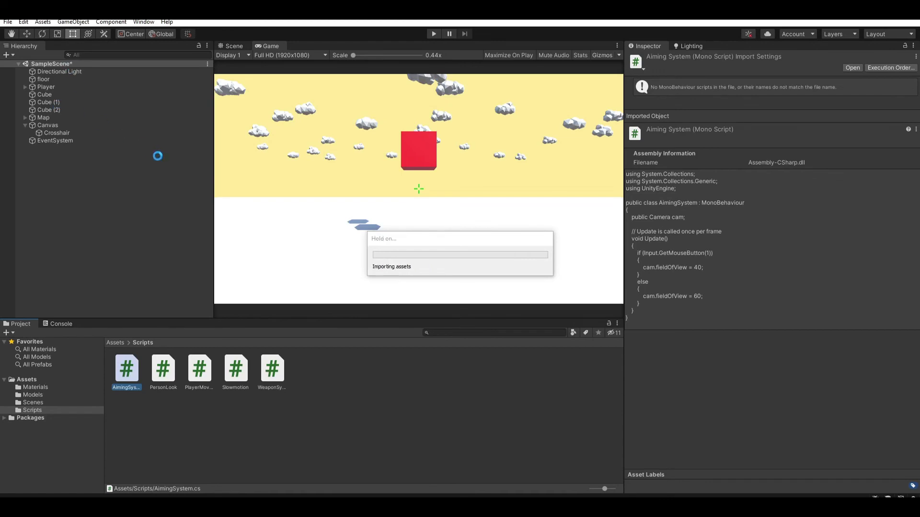
Try lowering the MainCamera's field of view to about 25, and undo the change
click(25, 87)
click(44, 102)
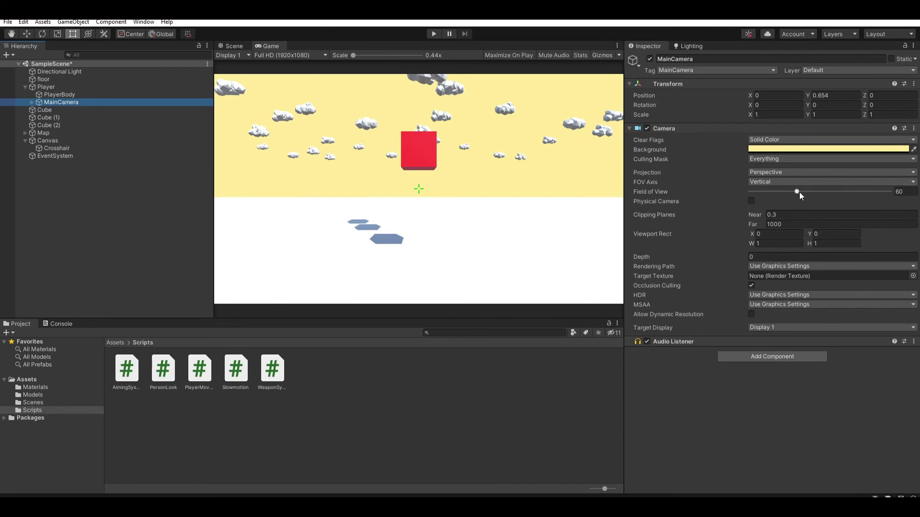
drag(797, 193, 772, 196)
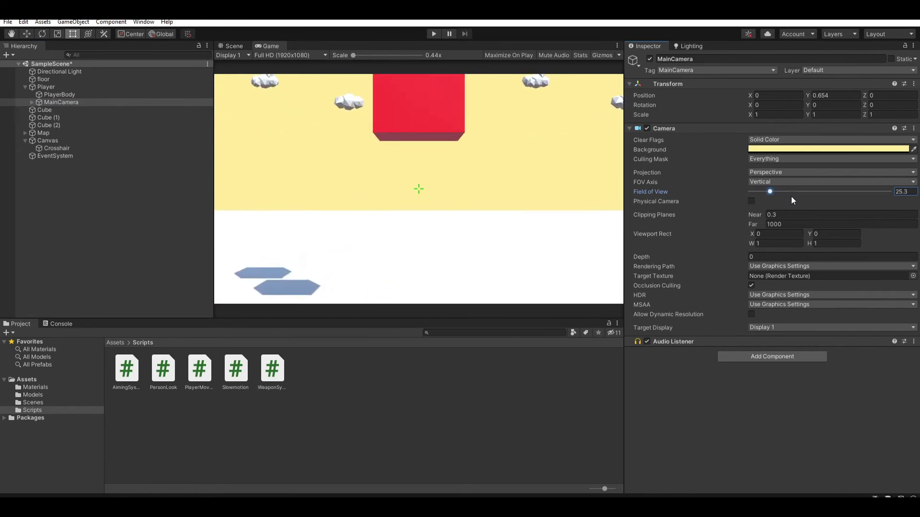
key(ctrl+z)
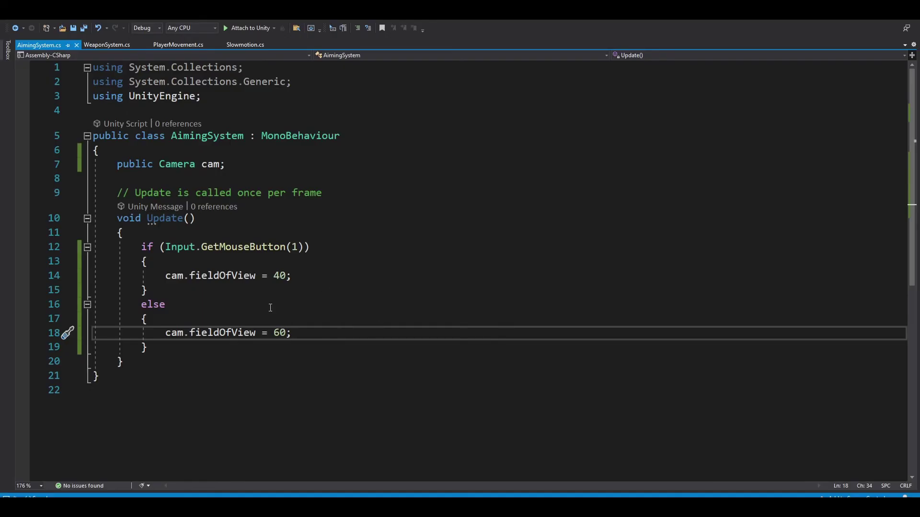
key(alt+Tab)
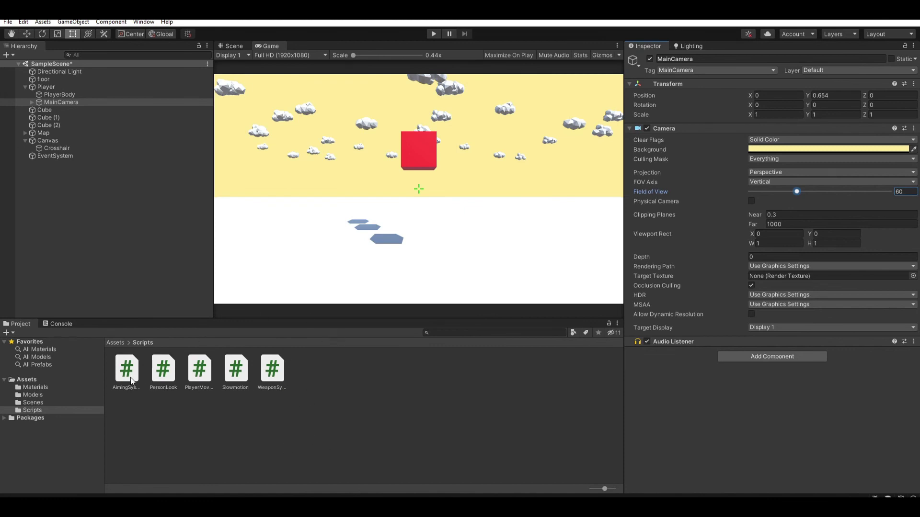
Attach the AimingSystem script to the Pistol under MainCamera and assign MainCamera to its Cam reference
drag(128, 375, 798, 217)
click(44, 102)
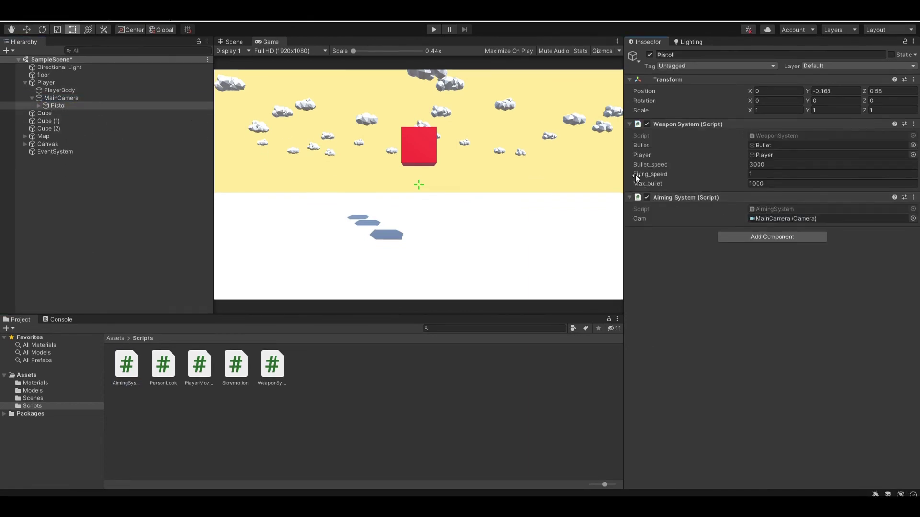
Run the game and test aiming zoom and shooting at the red cubes while moving the player around
click(433, 30)
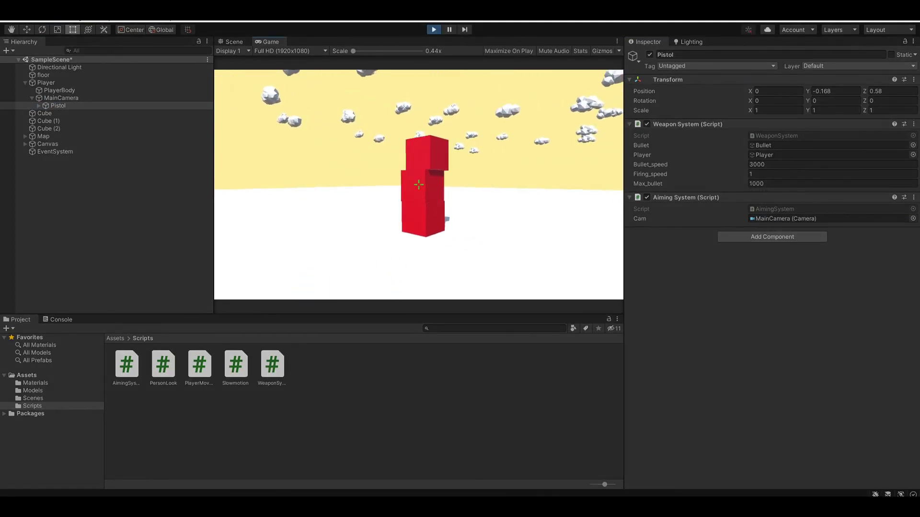
click(192, 39)
click(408, 175)
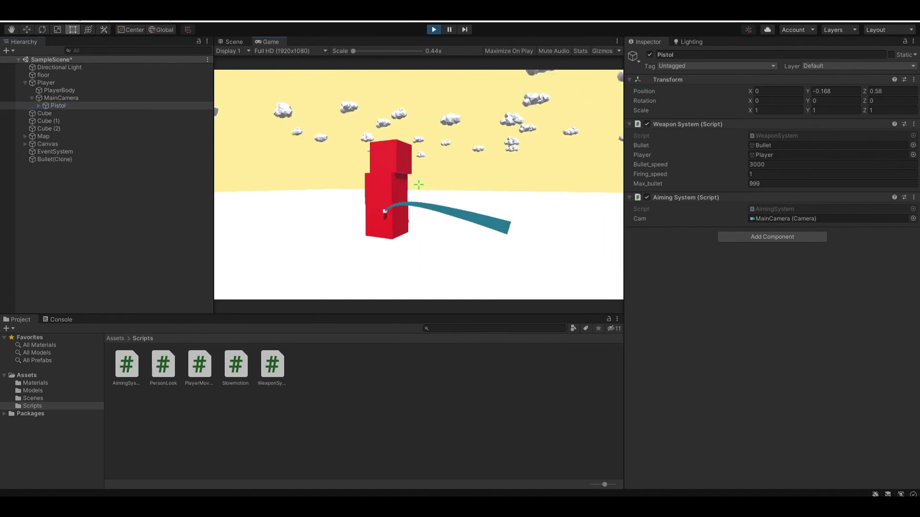
right_click(418, 185)
key(w)
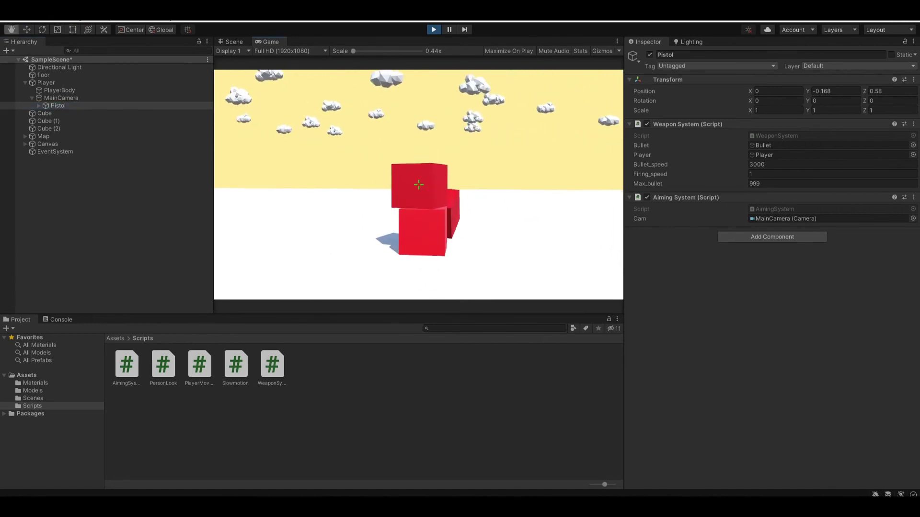
key(s)
right_click(418, 185)
click(418, 185)
click(419, 184)
click(419, 184)
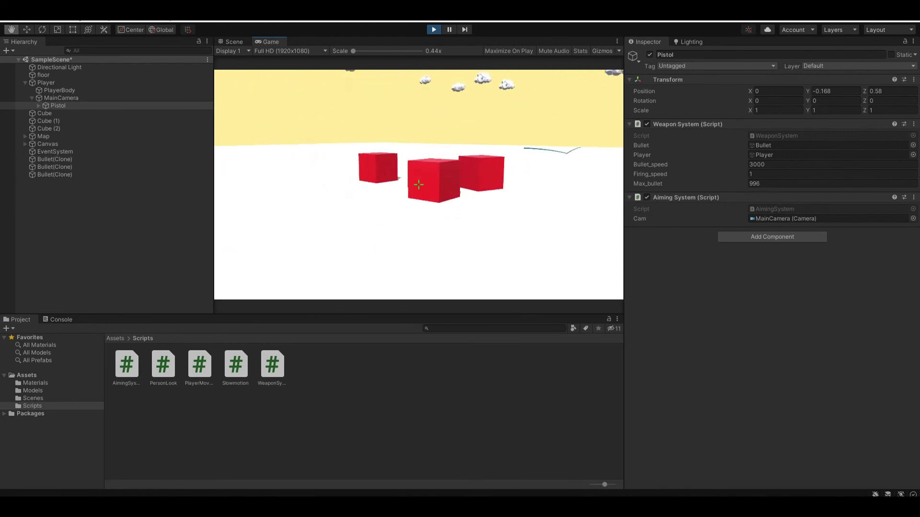
click(418, 185)
key(d)
key(a)
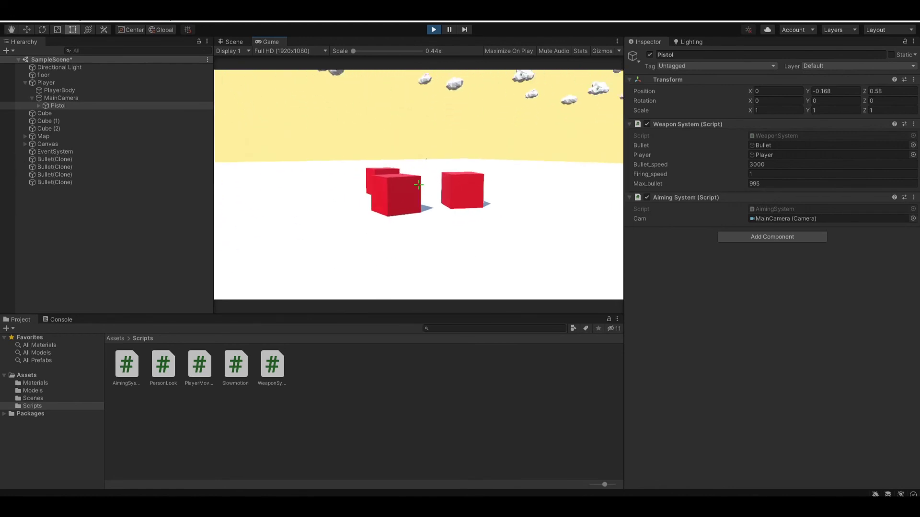